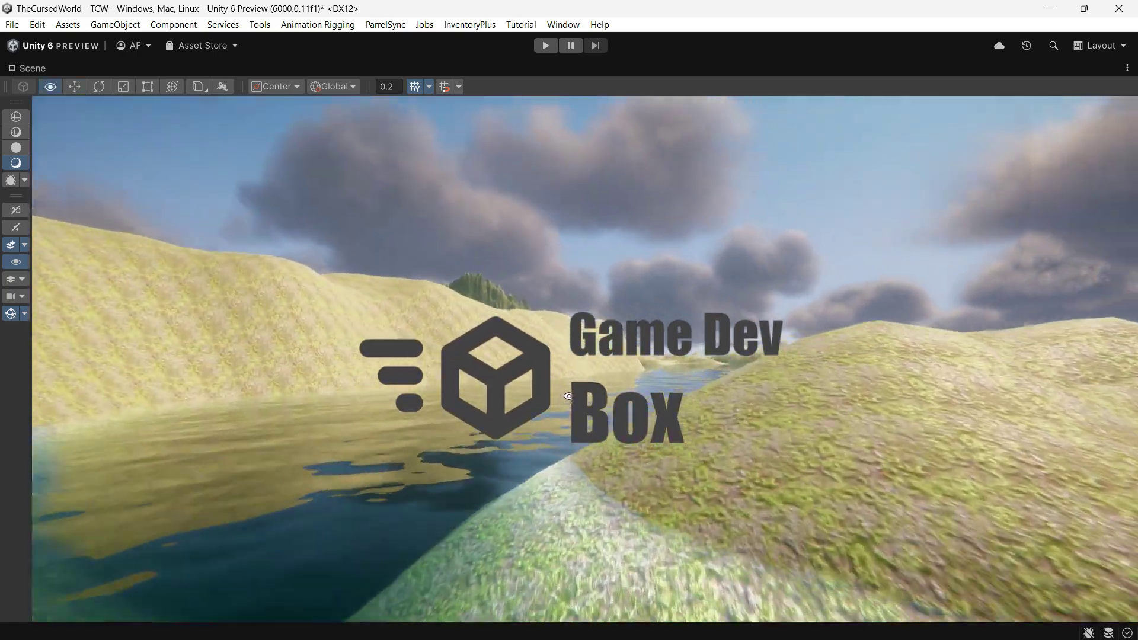
# Step: Fly the scene camera around the lakes, dropping to water level and back to a high overview
pyautogui.moveTo(569, 397)
pyautogui.mouseDown(button='right')
pyautogui.moveTo(652, 397)
pyautogui.moveTo(585, 399)
pyautogui.mouseUp(button='right')
pyautogui.press('w')
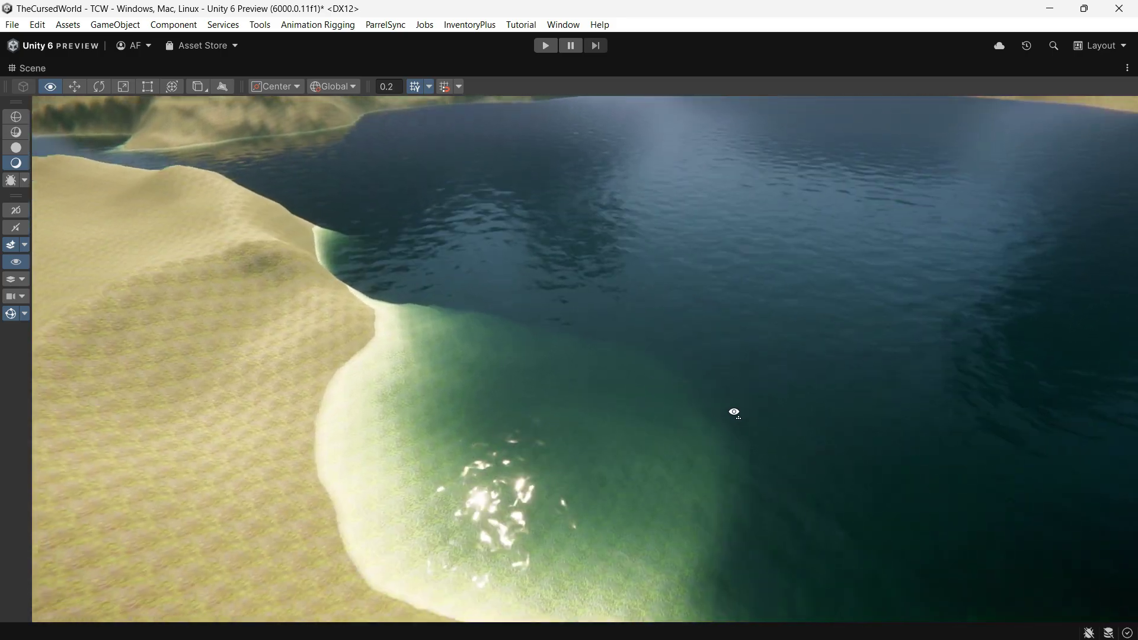
pyautogui.moveTo(767, 394)
pyautogui.mouseDown(button='right')
pyautogui.moveTo(782, 428)
pyautogui.moveTo(602, 340)
pyautogui.mouseUp(button='right')
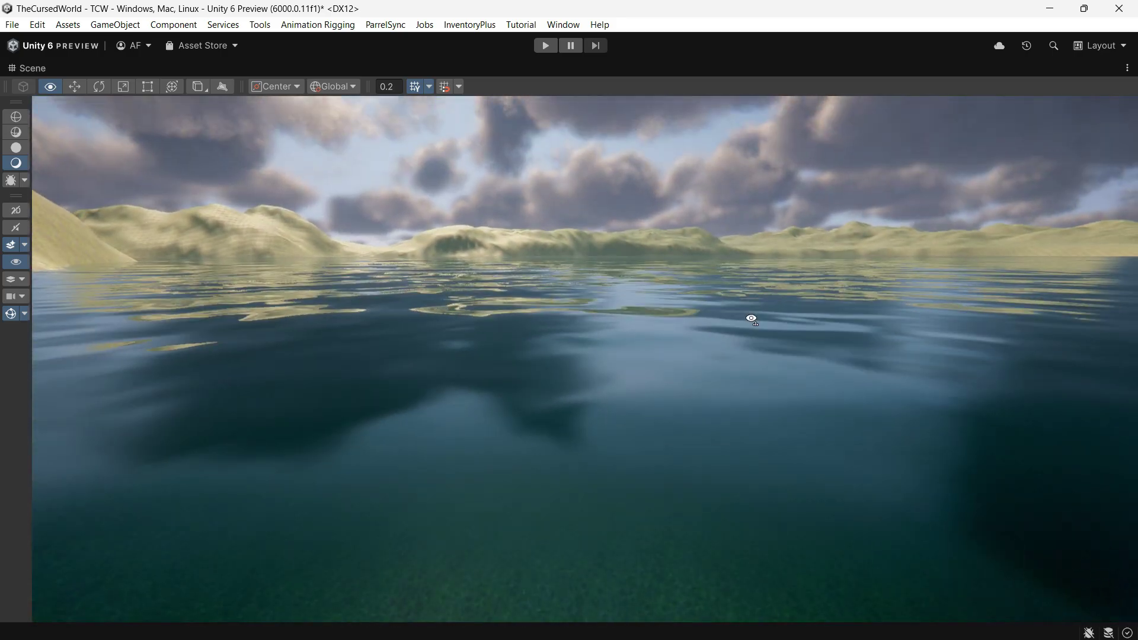
pyautogui.moveTo(601, 341); pyautogui.dragTo(806, 314, button='right')
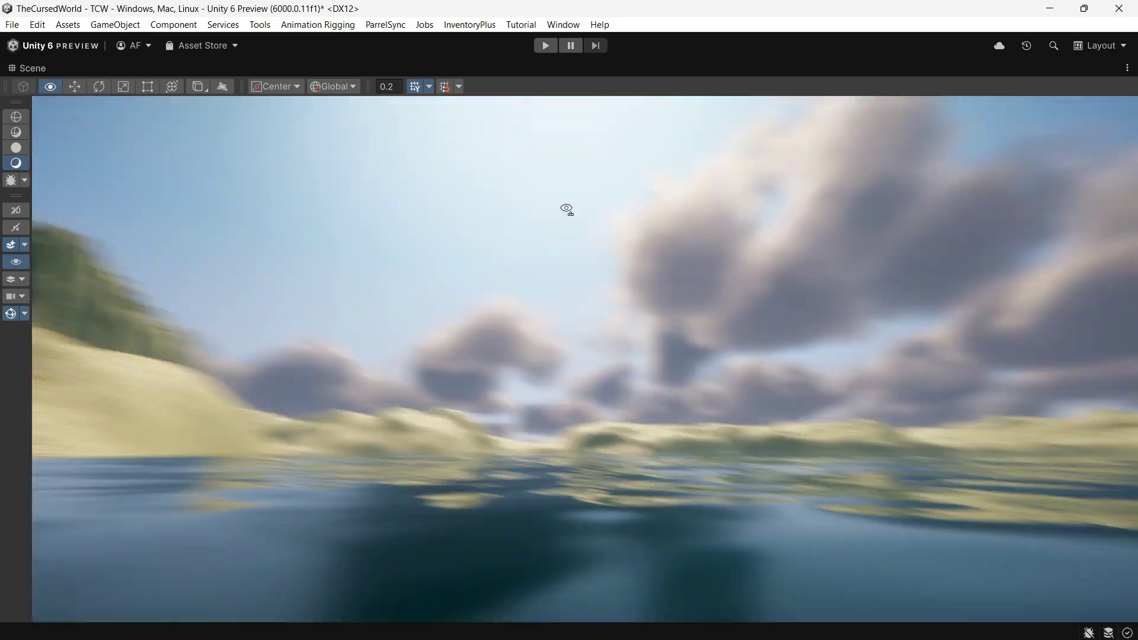
pyautogui.moveTo(806, 314)
pyautogui.mouseDown(button='right')
pyautogui.moveTo(532, 217)
pyautogui.moveTo(423, 253)
pyautogui.moveTo(817, 353)
pyautogui.moveTo(541, 344)
pyautogui.mouseUp(button='right')
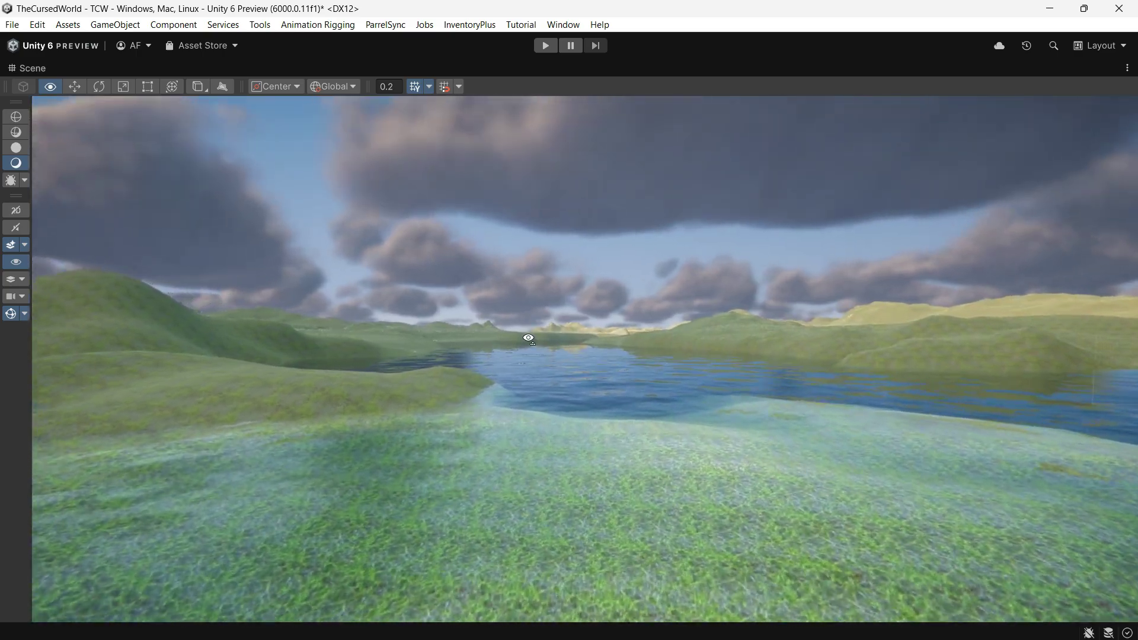
pyautogui.moveTo(539, 343)
pyautogui.mouseDown(button='right')
pyautogui.moveTo(528, 338)
pyautogui.moveTo(481, 415)
pyautogui.moveTo(233, 392)
pyautogui.moveTo(464, 313)
pyautogui.mouseUp(button='right')
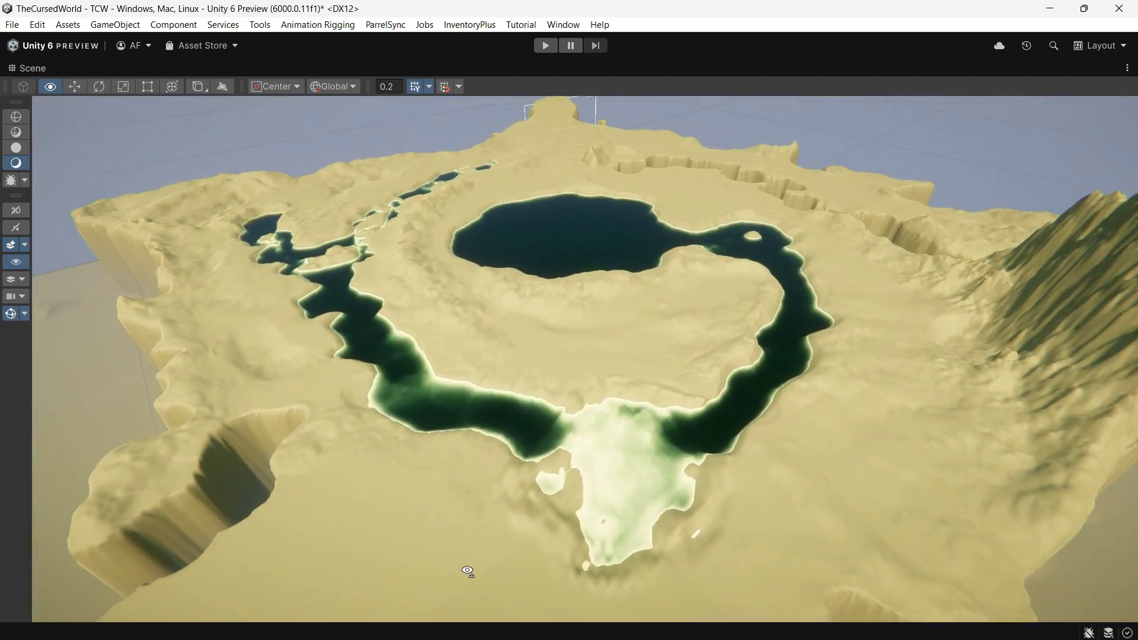
pyautogui.moveTo(463, 314)
pyautogui.mouseDown(button='right')
pyautogui.moveTo(484, 570)
pyautogui.moveTo(506, 567)
pyautogui.mouseUp(button='right')
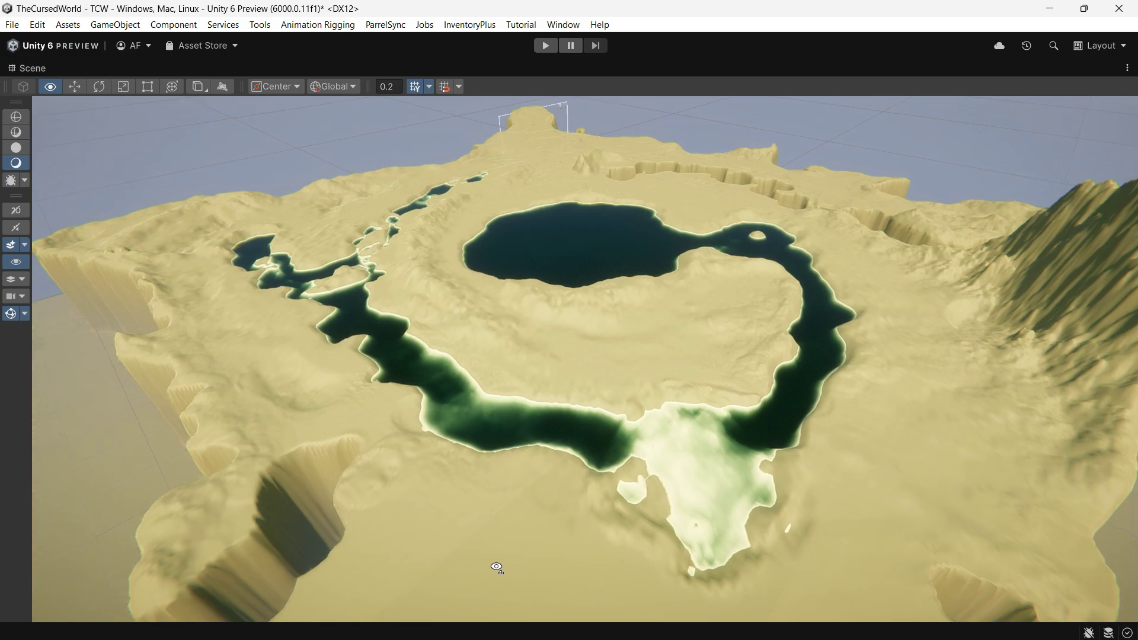
pyautogui.moveTo(506, 566); pyautogui.dragTo(526, 565, button='right')
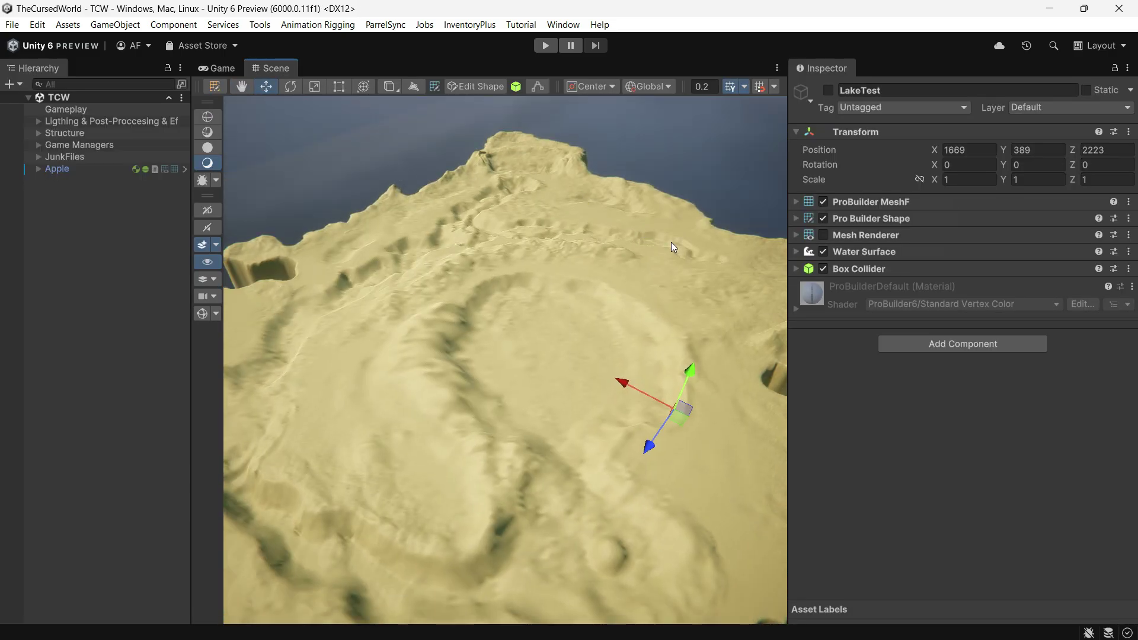
pyautogui.moveTo(671, 242); pyautogui.dragTo(571, 271, button='right')
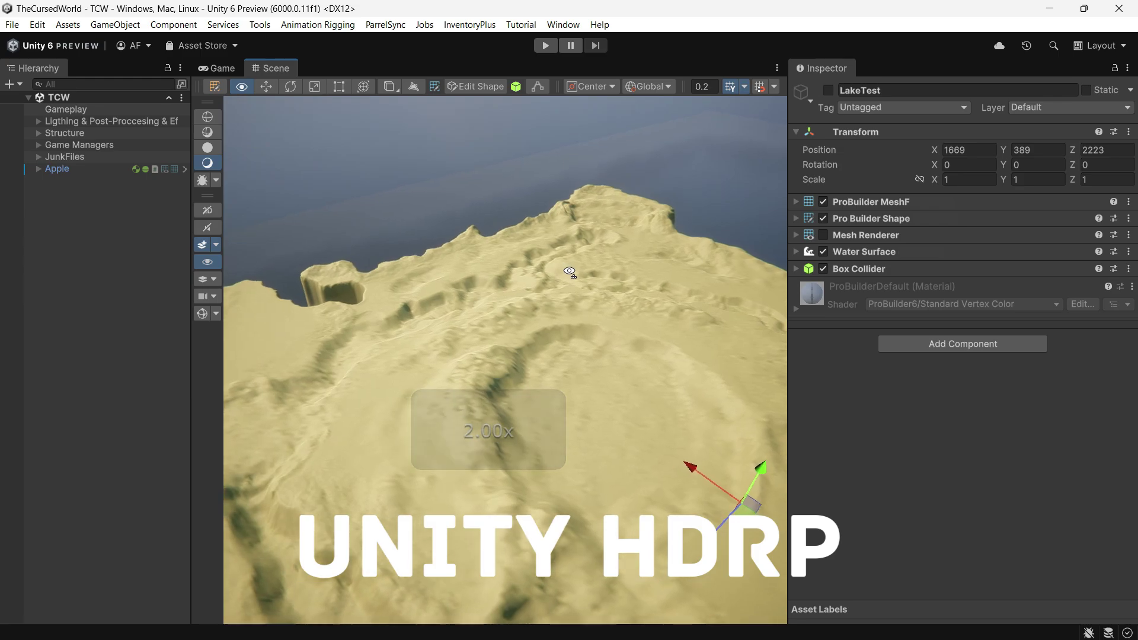
pyautogui.moveTo(571, 271)
pyautogui.mouseDown(button='right')
pyautogui.moveTo(486, 339)
pyautogui.moveTo(541, 326)
pyautogui.moveTo(526, 386)
pyautogui.mouseUp(button='right')
# Step: Activate the LakeTest water object and fly the view toward the round lake
pyautogui.click(828, 90)
pyautogui.moveTo(357, 300)
pyautogui.mouseDown(button='right')
pyautogui.moveTo(547, 389)
pyautogui.moveTo(340, 418)
pyautogui.mouseUp(button='right')
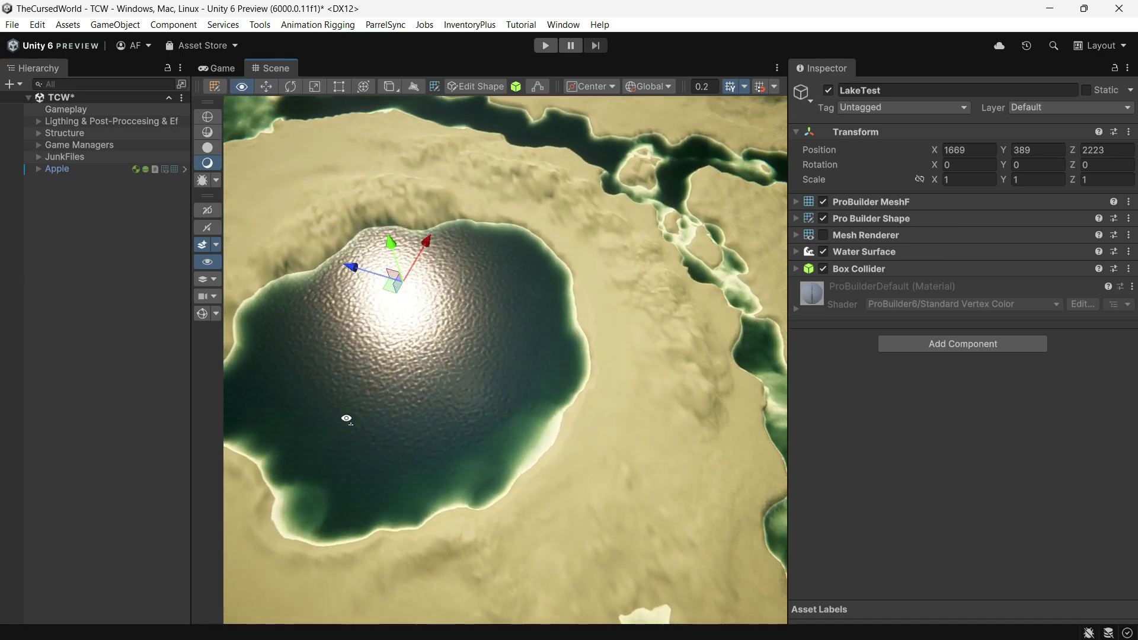
pyautogui.moveTo(339, 417); pyautogui.dragTo(754, 421, button='right')
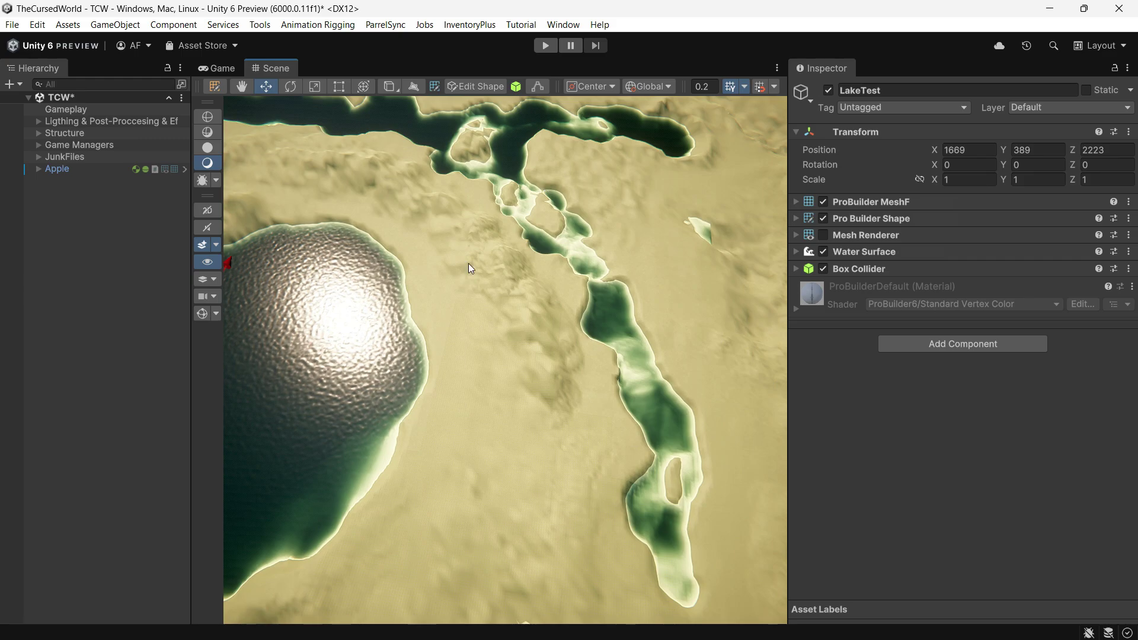
pyautogui.moveTo(469, 263)
pyautogui.mouseDown(button='right')
pyautogui.moveTo(439, 276)
pyautogui.moveTo(434, 319)
pyautogui.moveTo(738, 261)
pyautogui.mouseUp(button='right')
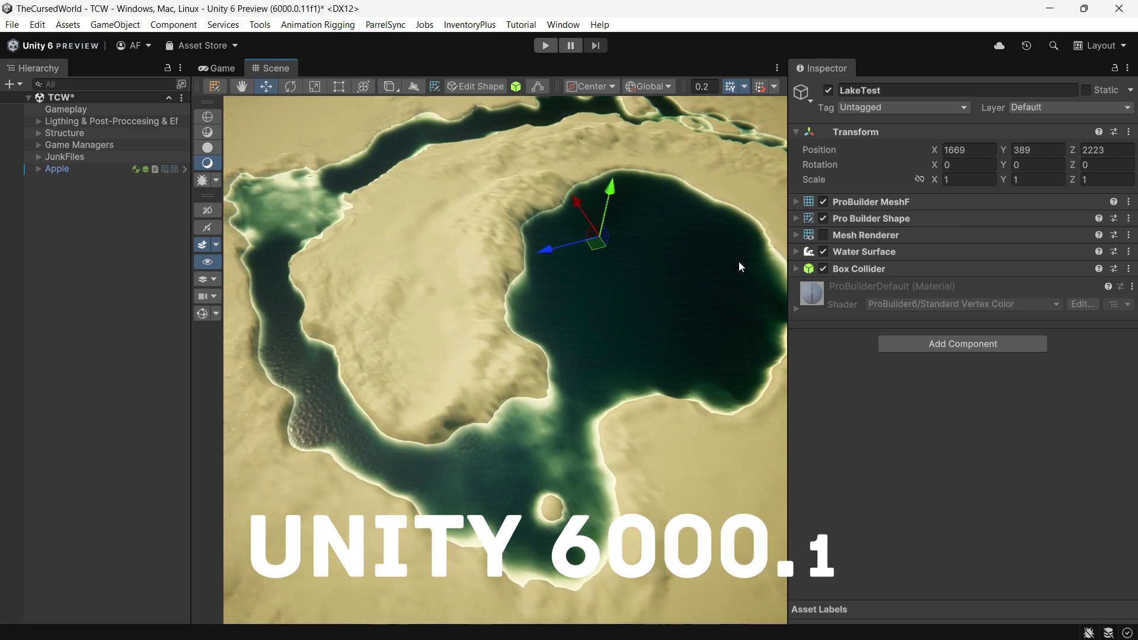
# Step: Review LakeTest's Water Surface: Geometry Type kept as Custom and its Mesh Renderers list checked
pyautogui.click(795, 254)
pyautogui.scroll(-1, 955, 274)
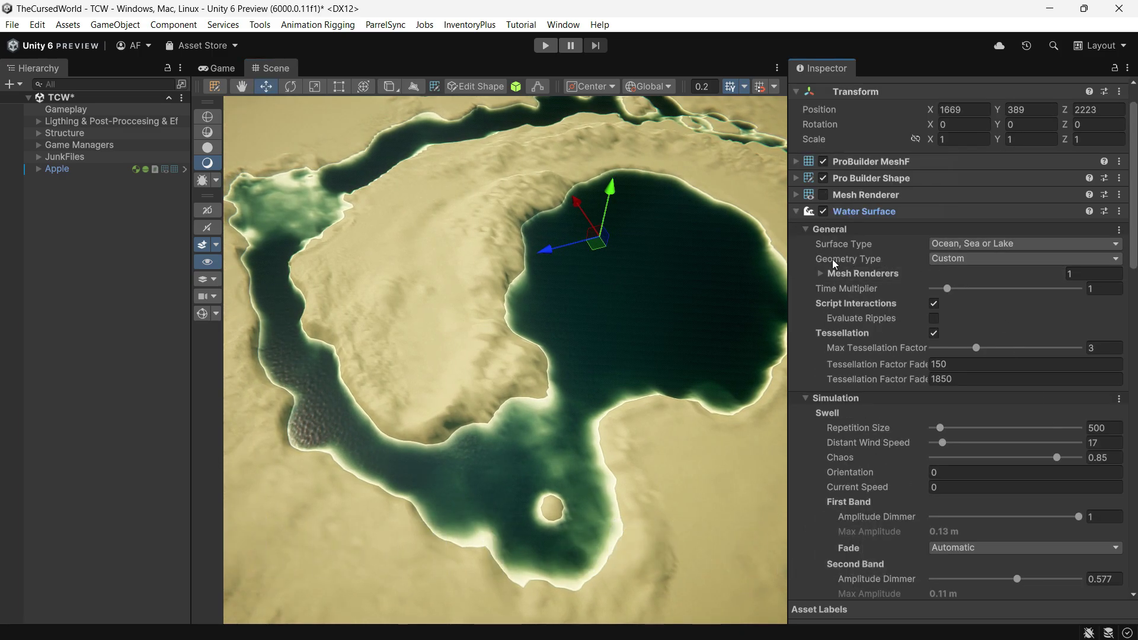
pyautogui.click(948, 259)
pyautogui.click(965, 287)
pyautogui.click(827, 275)
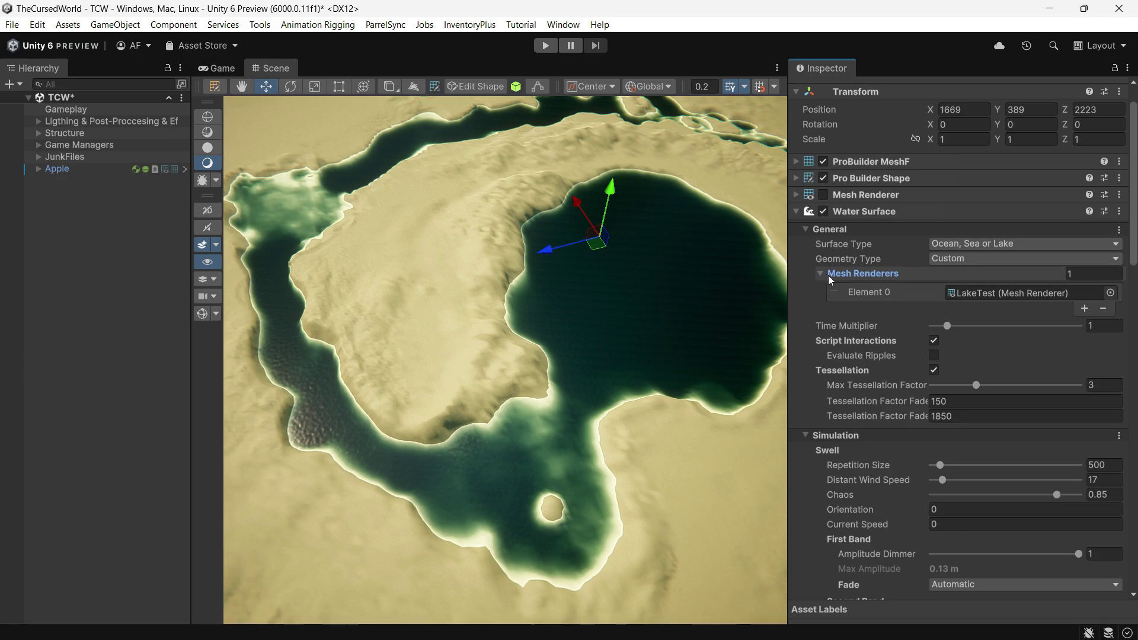
pyautogui.click(823, 270)
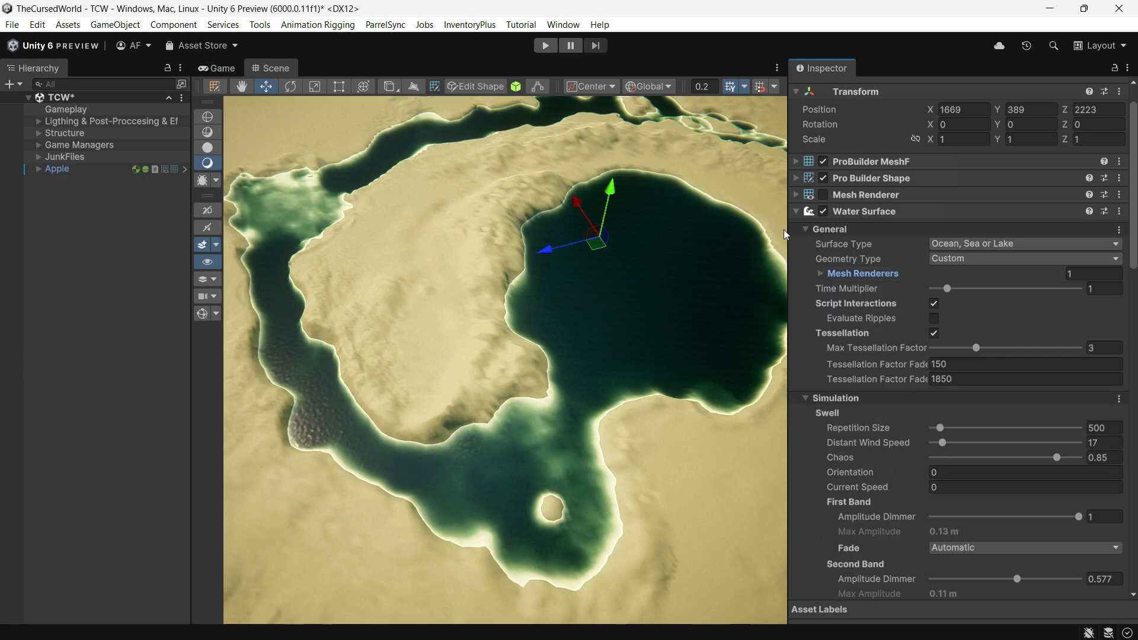
pyautogui.click(794, 212)
# Step: Deactivate the LakeTest water object after an oblique look at the lake
pyautogui.moveTo(517, 419)
pyautogui.mouseDown(button='right')
pyautogui.moveTo(743, 366)
pyautogui.moveTo(367, 469)
pyautogui.mouseUp(button='right')
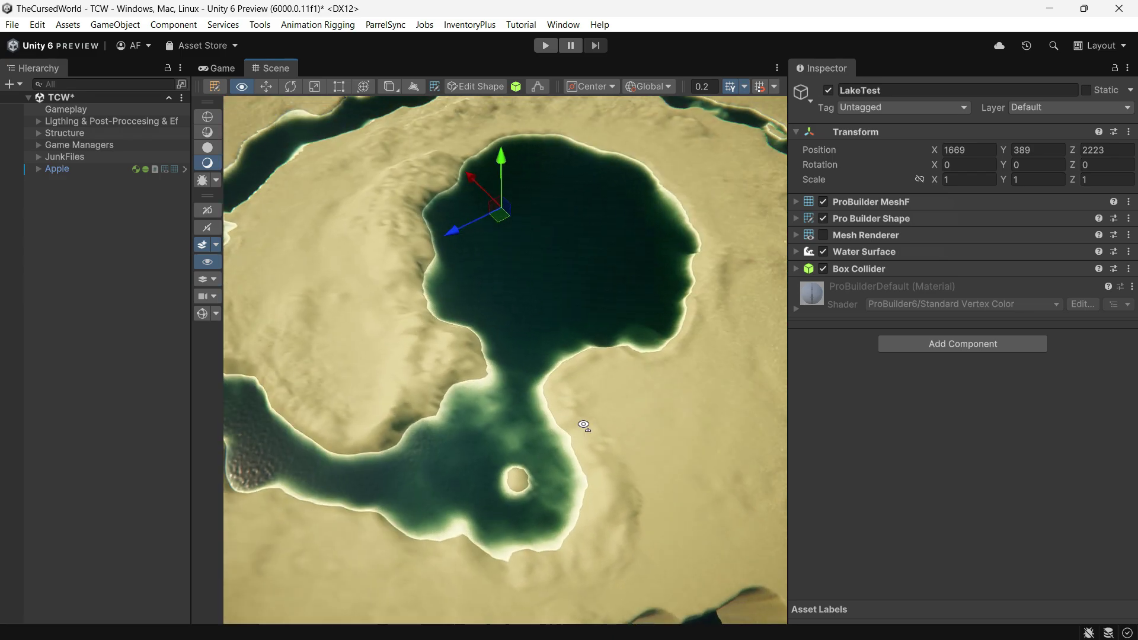
pyautogui.moveTo(367, 471); pyautogui.dragTo(565, 382, button='right')
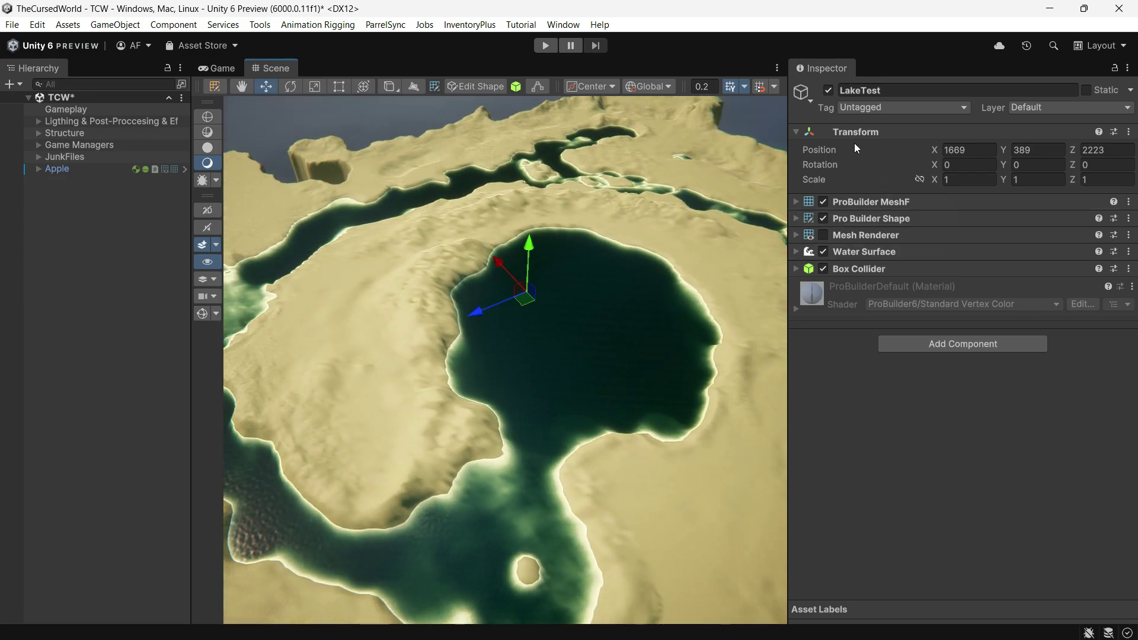
pyautogui.click(828, 93)
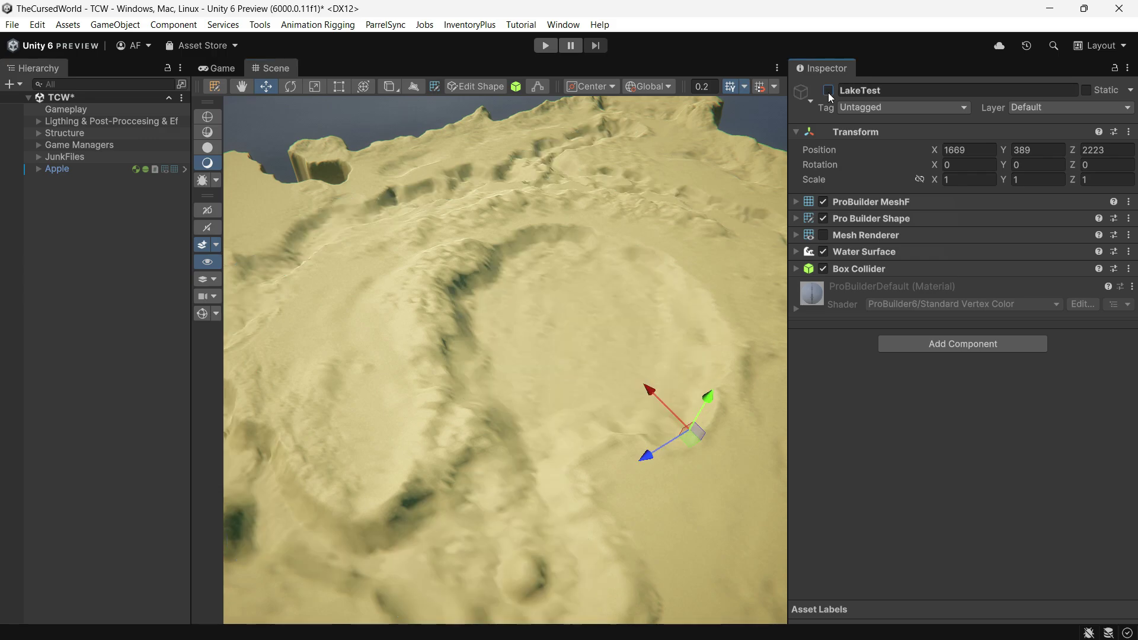
# Step: Deselect LakeTest and view the ProBuilder package details in the Package Manager
pyautogui.click(56, 233)
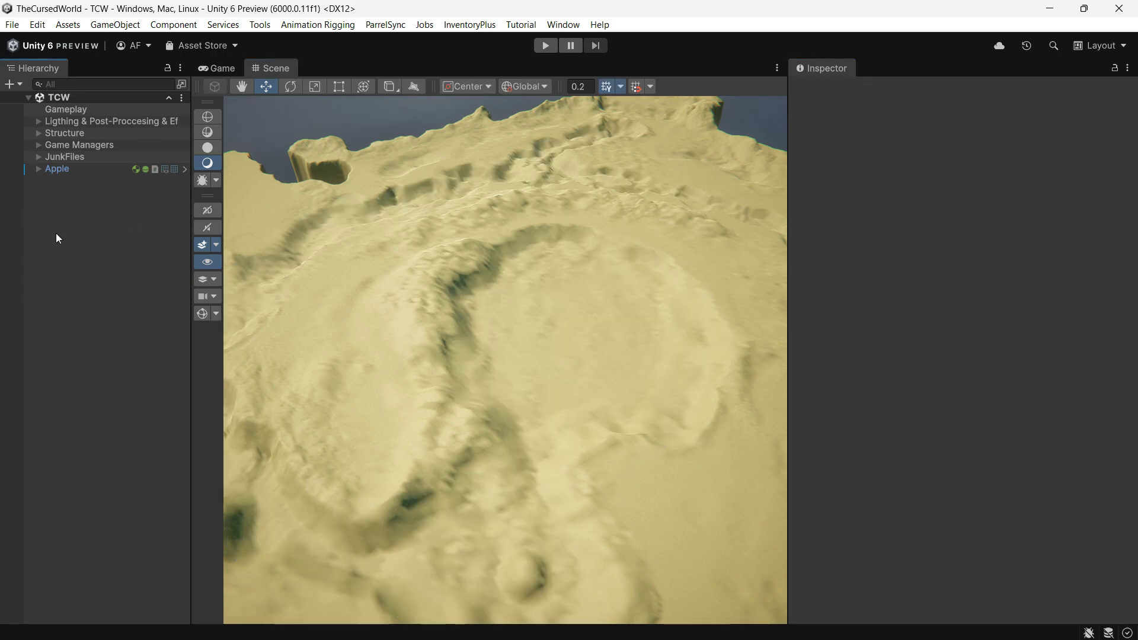
pyautogui.click(563, 24)
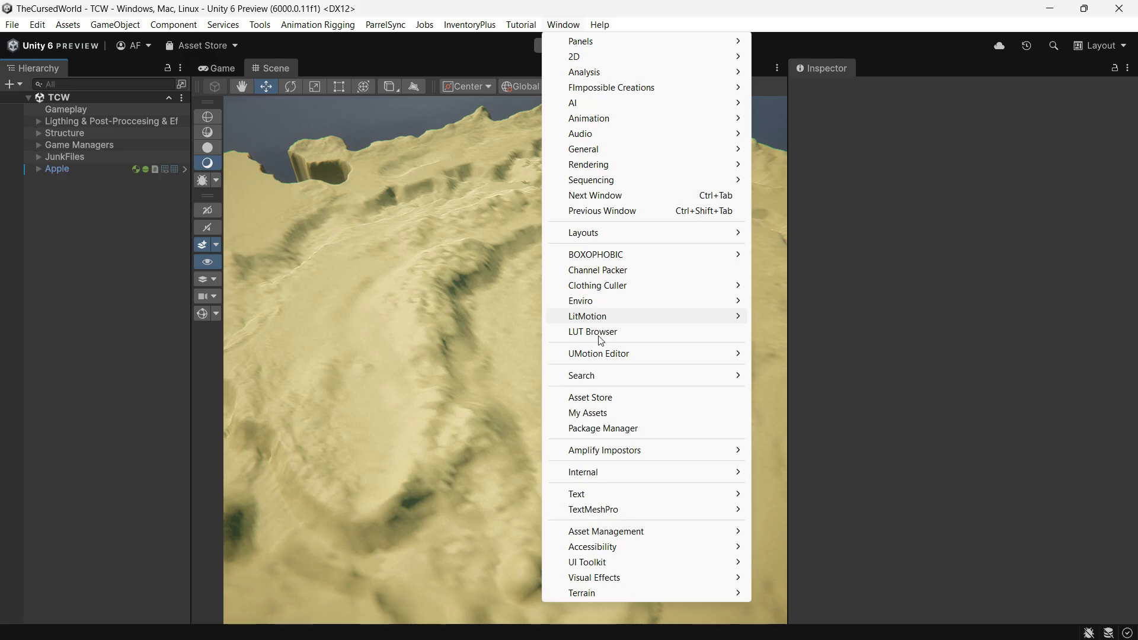
pyautogui.click(601, 429)
pyautogui.click(227, 467)
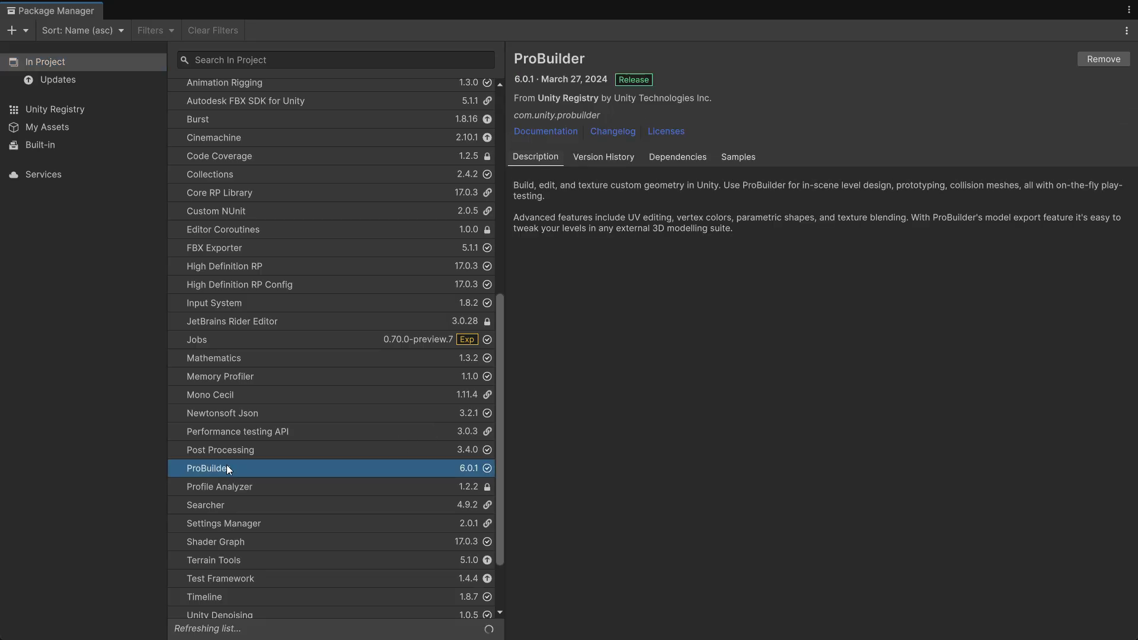
pyautogui.scroll(-1, 223, 454)
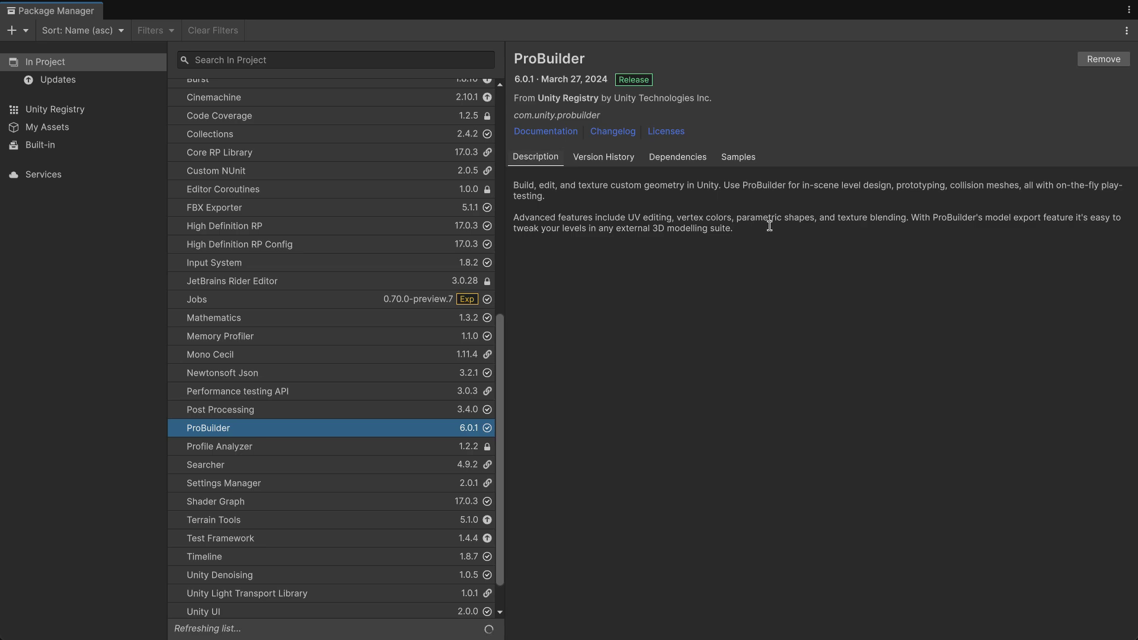
# Step: Close the Package Manager tab and clear the selection in the Hierarchy
pyautogui.click(1132, 11)
pyautogui.click(1020, 42)
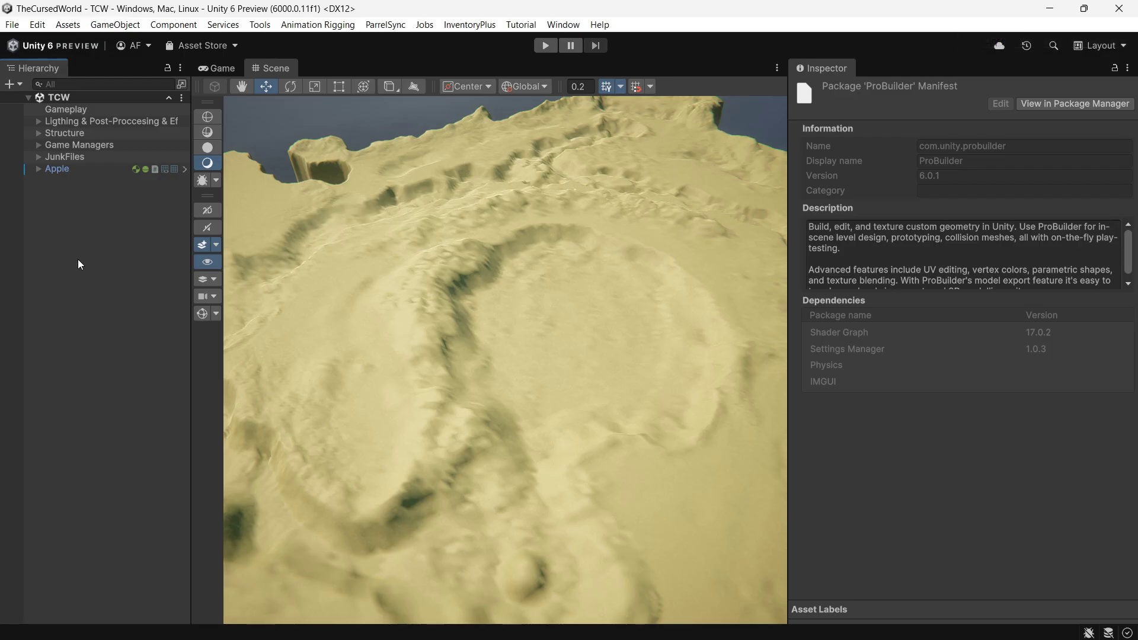
pyautogui.click(89, 236)
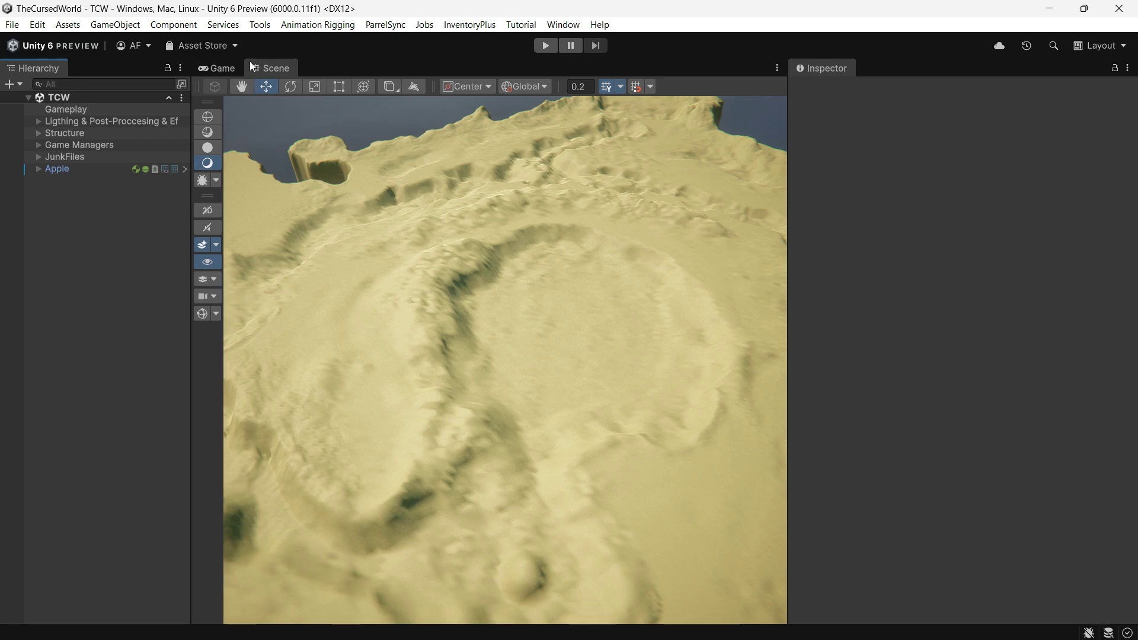
# Step: Create a new ProBuilder Plane shape and draw it out over the sandy basin
pyautogui.click(260, 25)
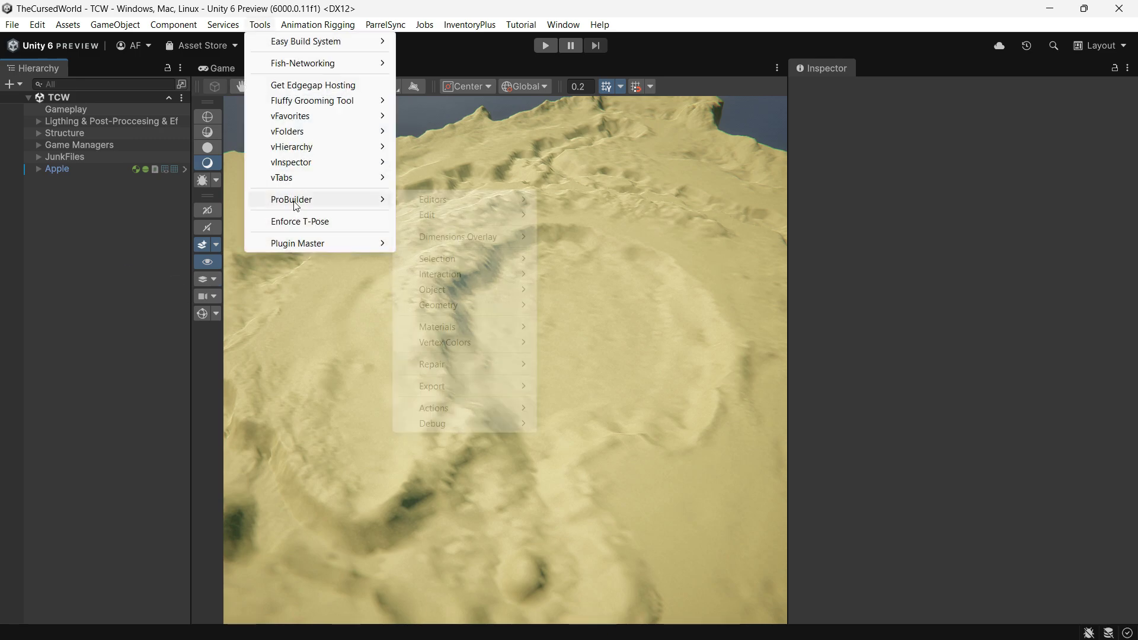
pyautogui.moveTo(433, 199)
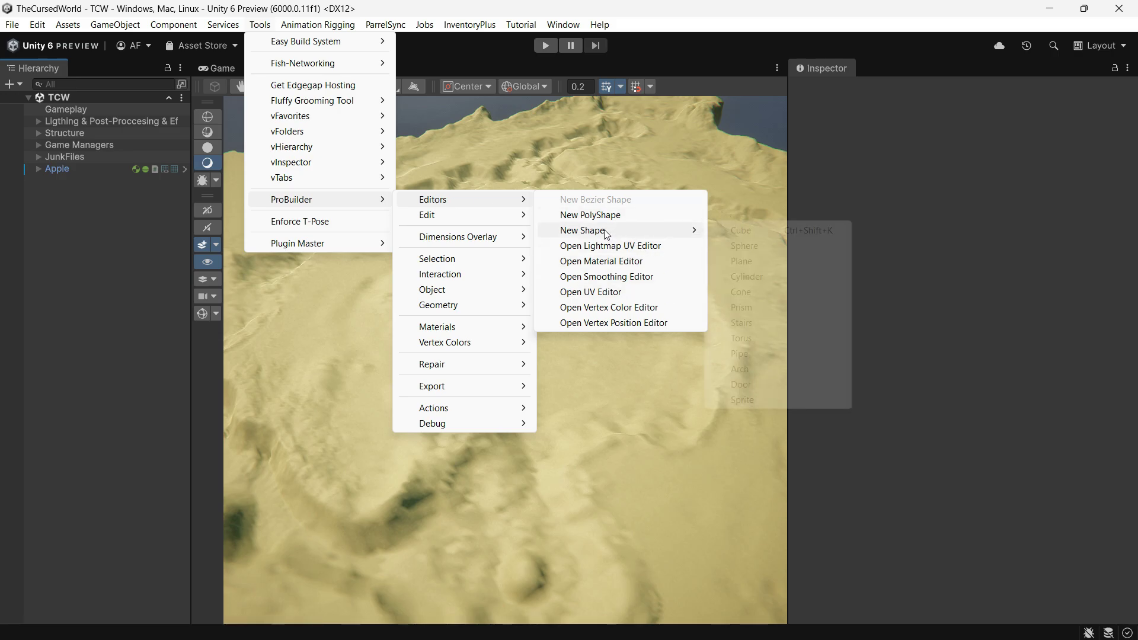
pyautogui.moveTo(583, 230)
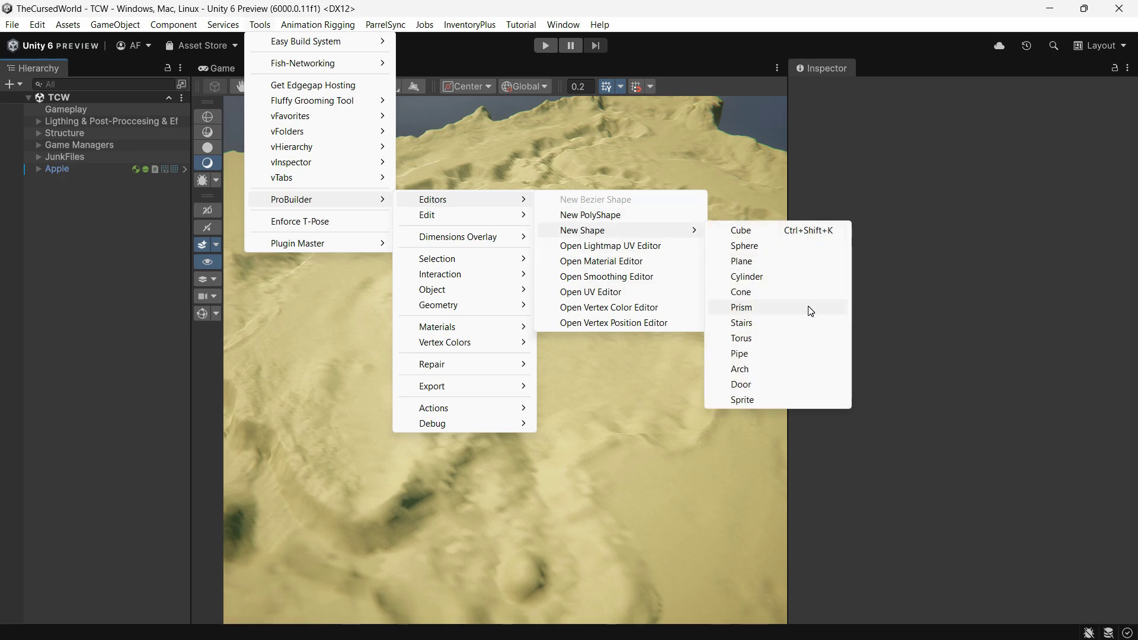
pyautogui.click(753, 262)
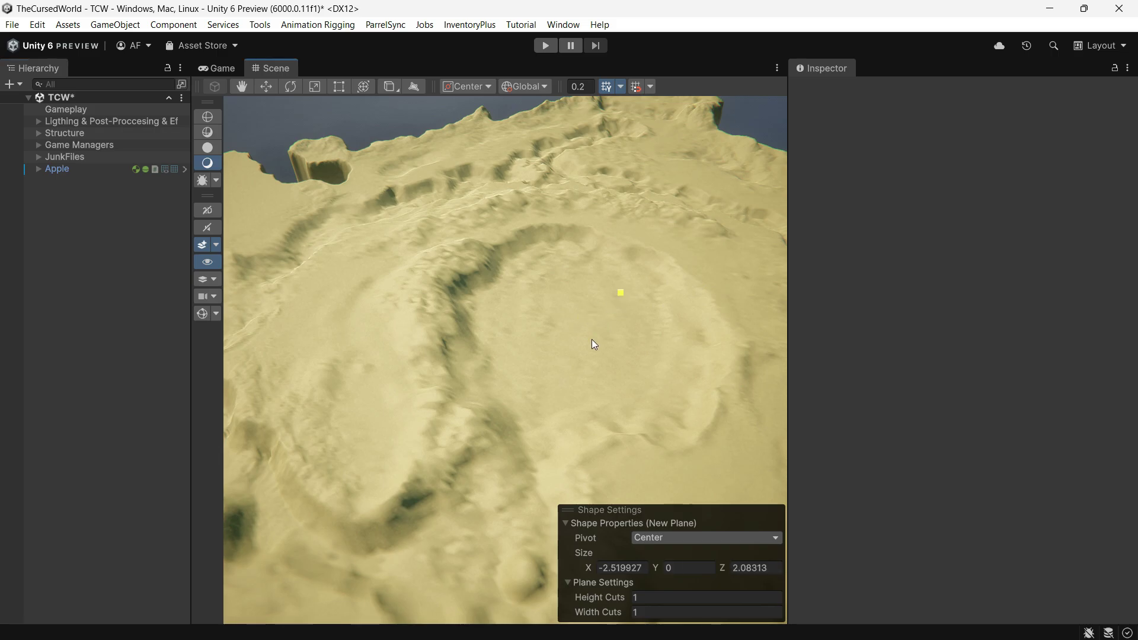
pyautogui.moveTo(552, 419); pyautogui.dragTo(556, 422)
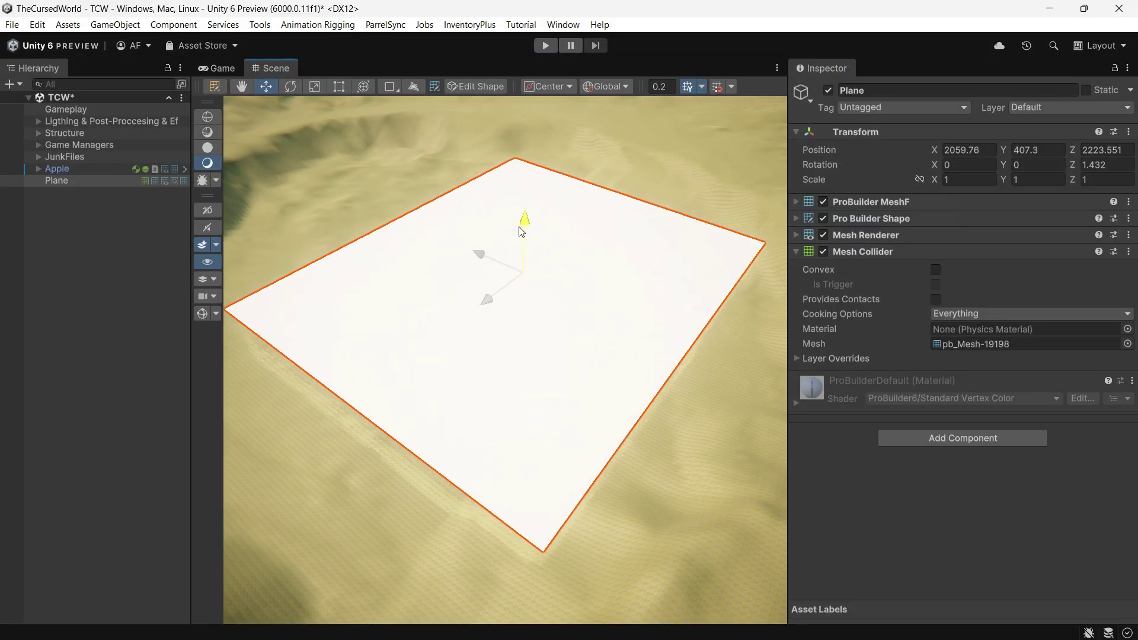
# Step: Set the ProBuilder plane's Size to 2200 by 2700 in its shape properties
pyautogui.click(795, 235)
pyautogui.click(796, 236)
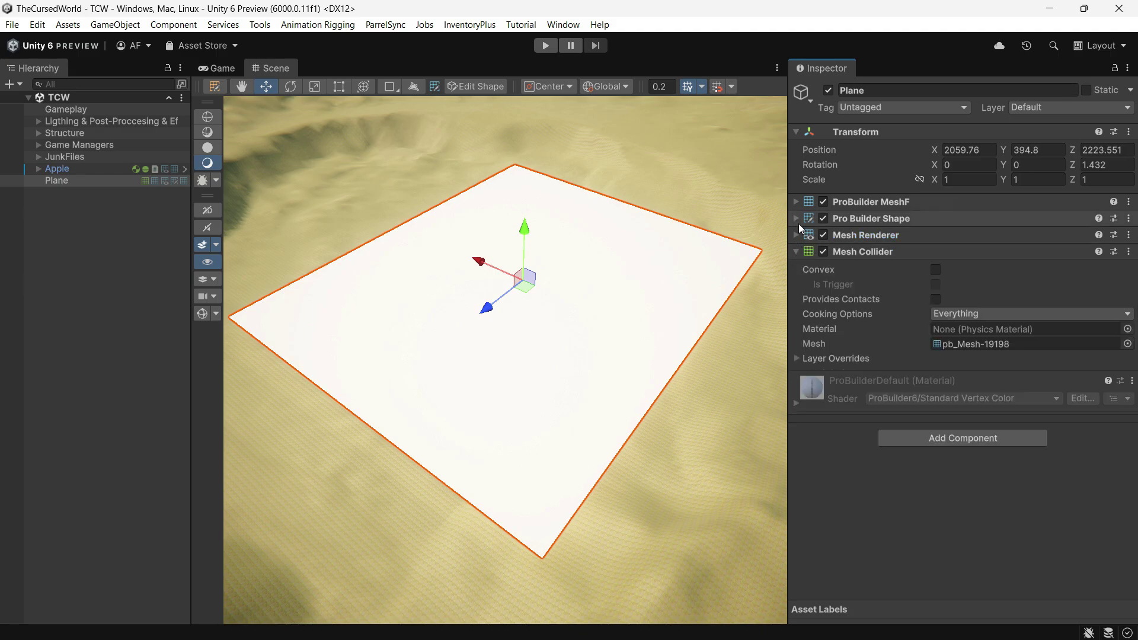
pyautogui.click(796, 218)
pyautogui.click(1089, 267)
pyautogui.write('1500')
pyautogui.press('Return')
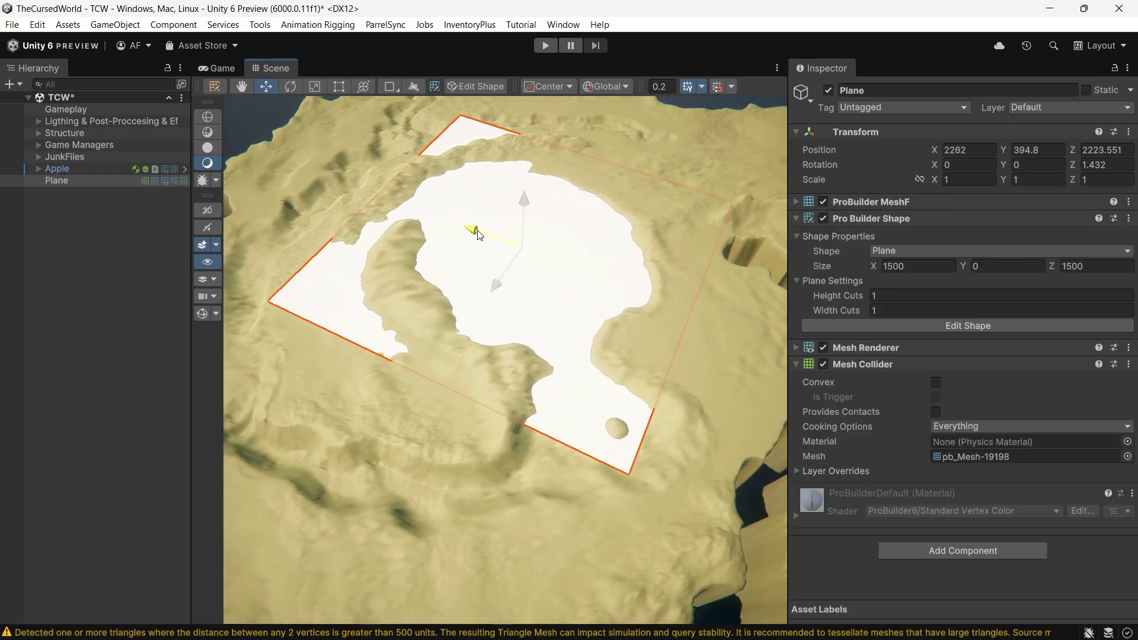
pyautogui.scroll(3, 468, 245)
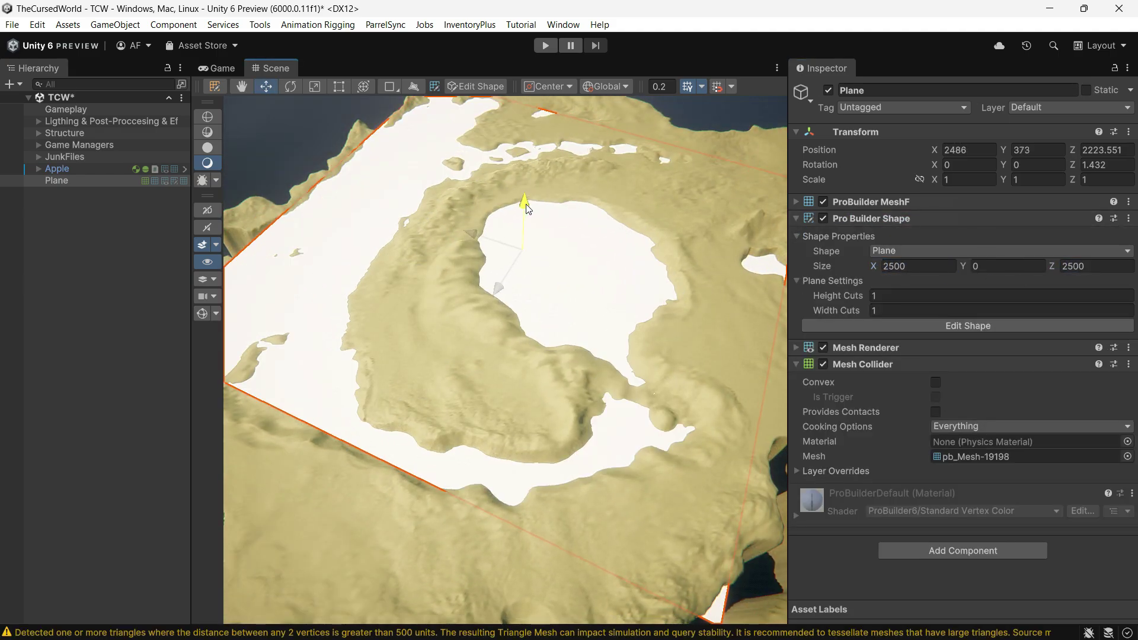
pyautogui.moveTo(477, 235); pyautogui.dragTo(478, 305)
# Step: Move the plane on its Y axis to height 380, just above the lake beds
pyautogui.moveTo(478, 305); pyautogui.dragTo(321, 345, button='right')
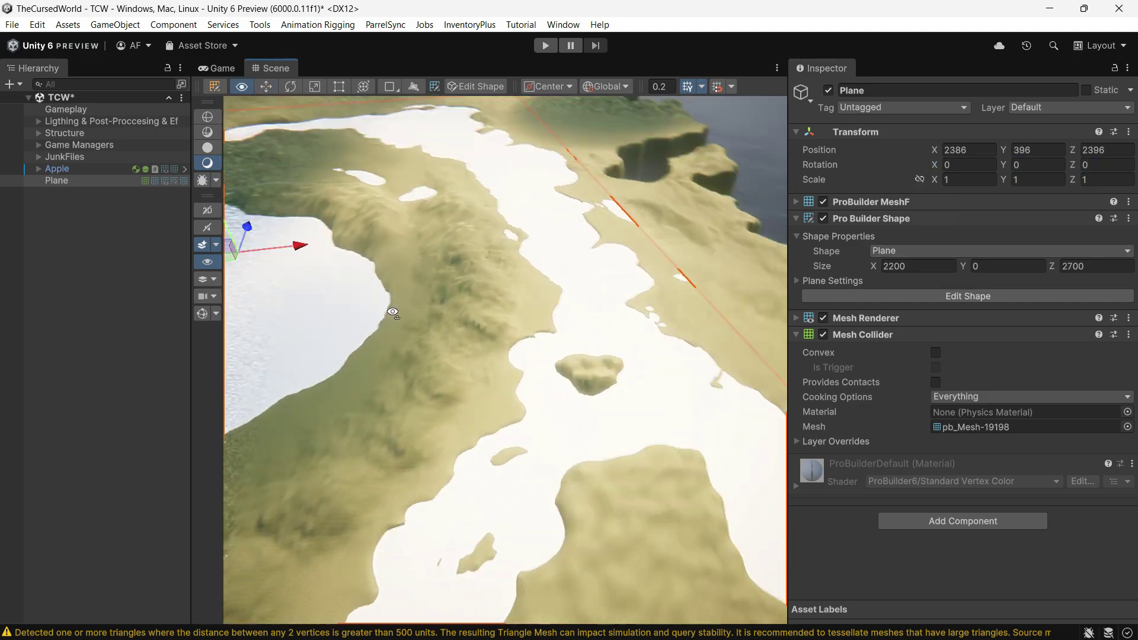
pyautogui.moveTo(322, 345); pyautogui.dragTo(354, 267, button='right')
pyautogui.moveTo(353, 205); pyautogui.dragTo(353, 211)
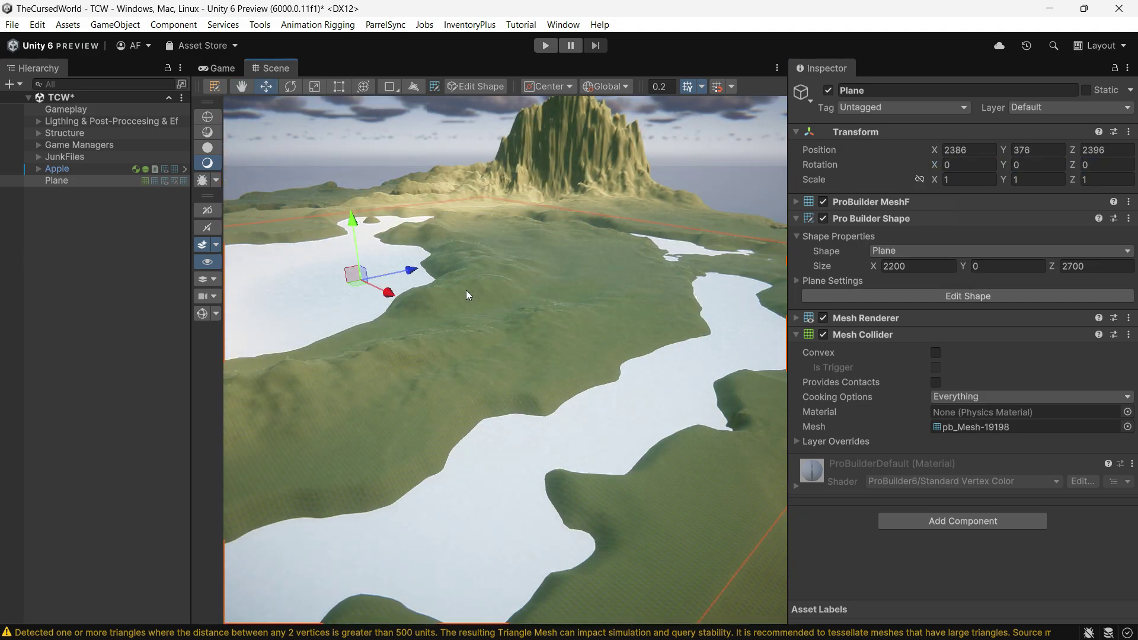
pyautogui.moveTo(353, 212)
pyautogui.mouseDown(button='right')
pyautogui.moveTo(66, 325)
pyautogui.moveTo(473, 288)
pyautogui.moveTo(212, 298)
pyautogui.mouseUp(button='right')
pyautogui.moveTo(102, 304); pyautogui.dragTo(151, 284, button='right')
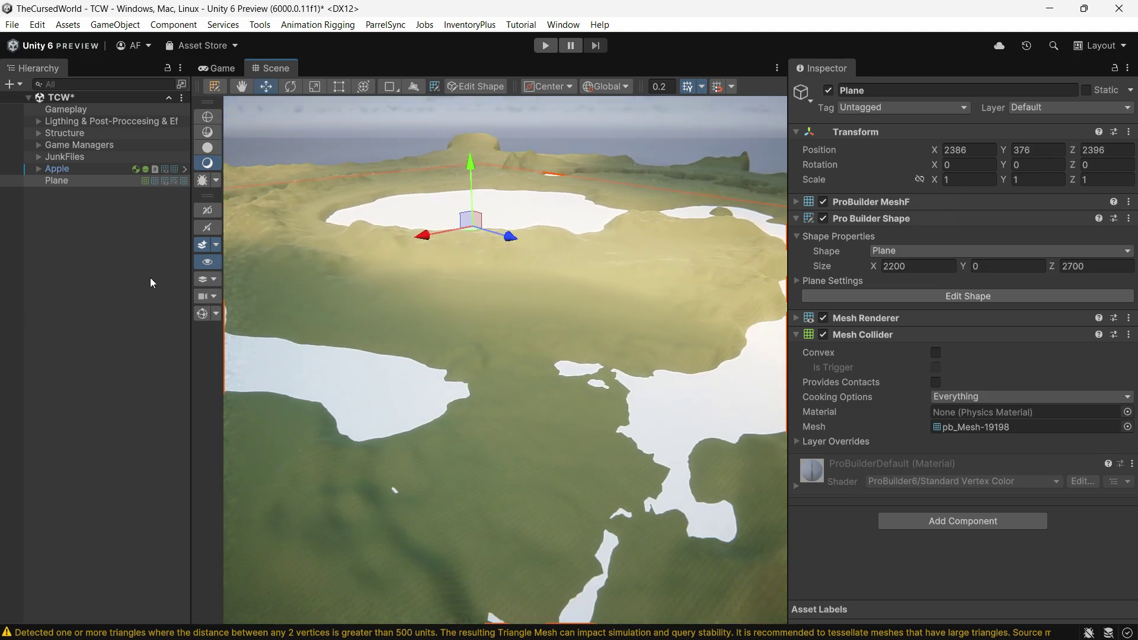
pyautogui.moveTo(470, 169); pyautogui.dragTo(472, 167)
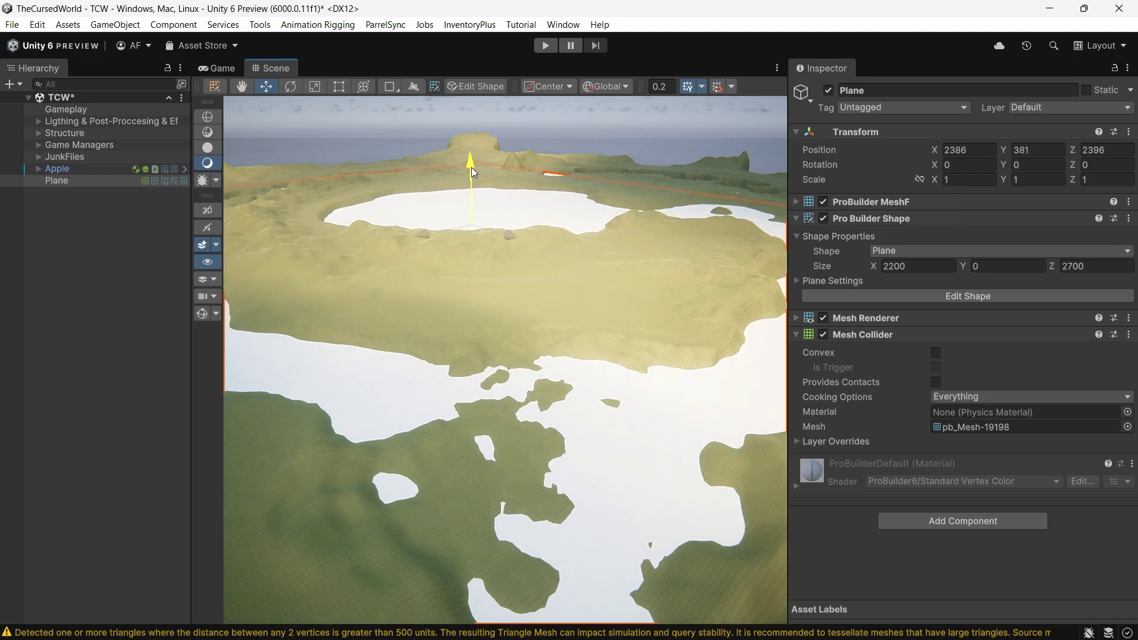
pyautogui.press('f')
pyautogui.moveTo(659, 257); pyautogui.dragTo(525, 254, button='right')
pyautogui.scroll(3, 526, 254)
# Step: Set the plane's Height Cuts and Width Cuts to 10 for a 10 by 10 face grid
pyautogui.click(832, 281)
pyautogui.click(913, 297)
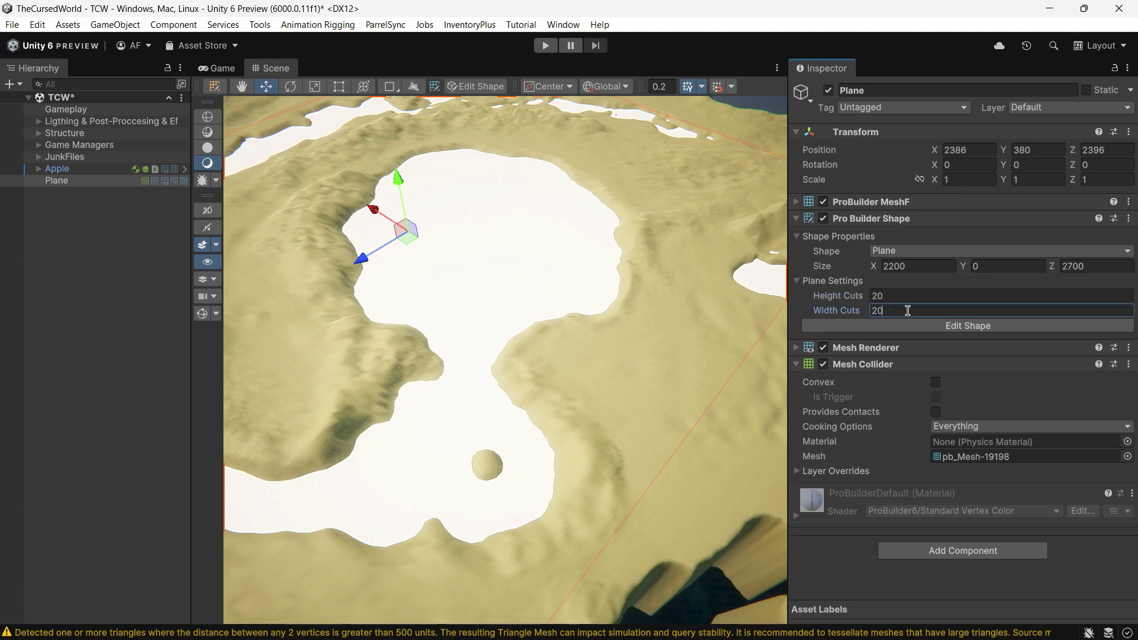
pyautogui.click(215, 87)
pyautogui.moveTo(496, 192)
pyautogui.mouseDown(button='right')
pyautogui.moveTo(496, 325)
pyautogui.moveTo(638, 318)
pyautogui.mouseUp(button='right')
pyautogui.hotkey('ctrl', 'z')
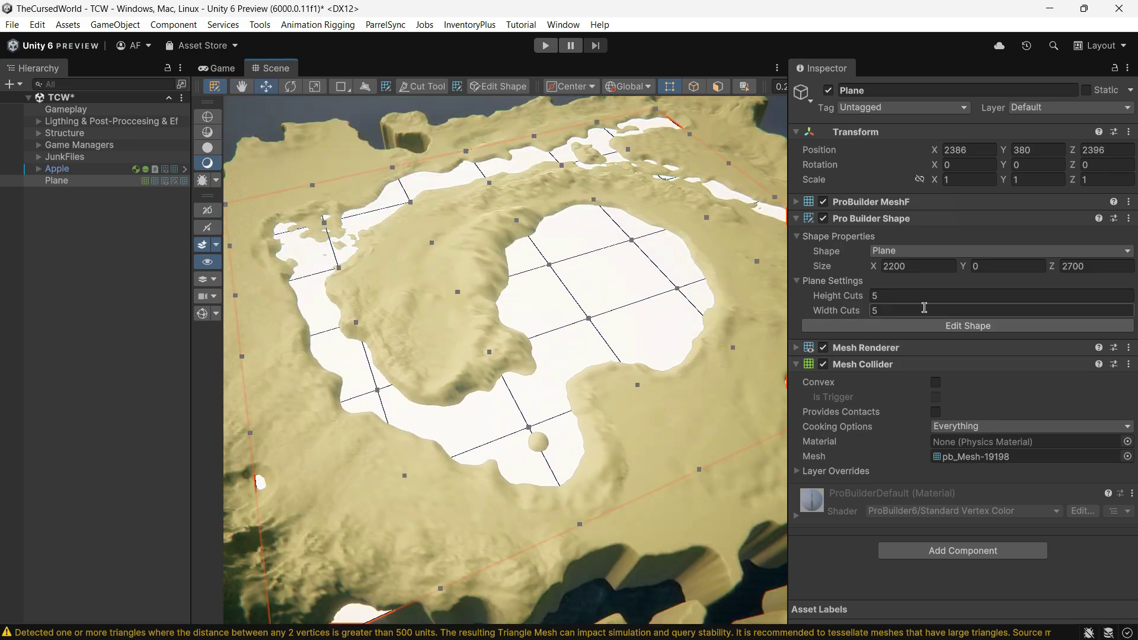
pyautogui.write('10')
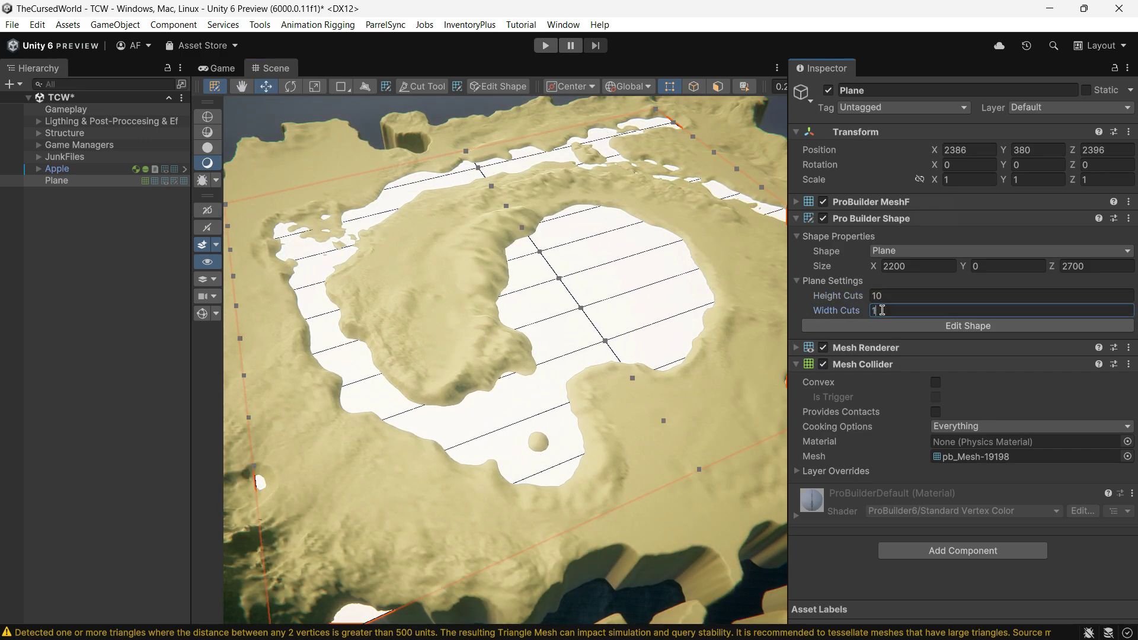
# Step: Inspect the subdivided plane against the lake edges, isolate it, and begin adding a component
pyautogui.moveTo(676, 293)
pyautogui.mouseDown(button='right')
pyautogui.moveTo(700, 372)
pyautogui.moveTo(832, 331)
pyautogui.moveTo(771, 311)
pyautogui.moveTo(933, 318)
pyautogui.mouseUp(button='right')
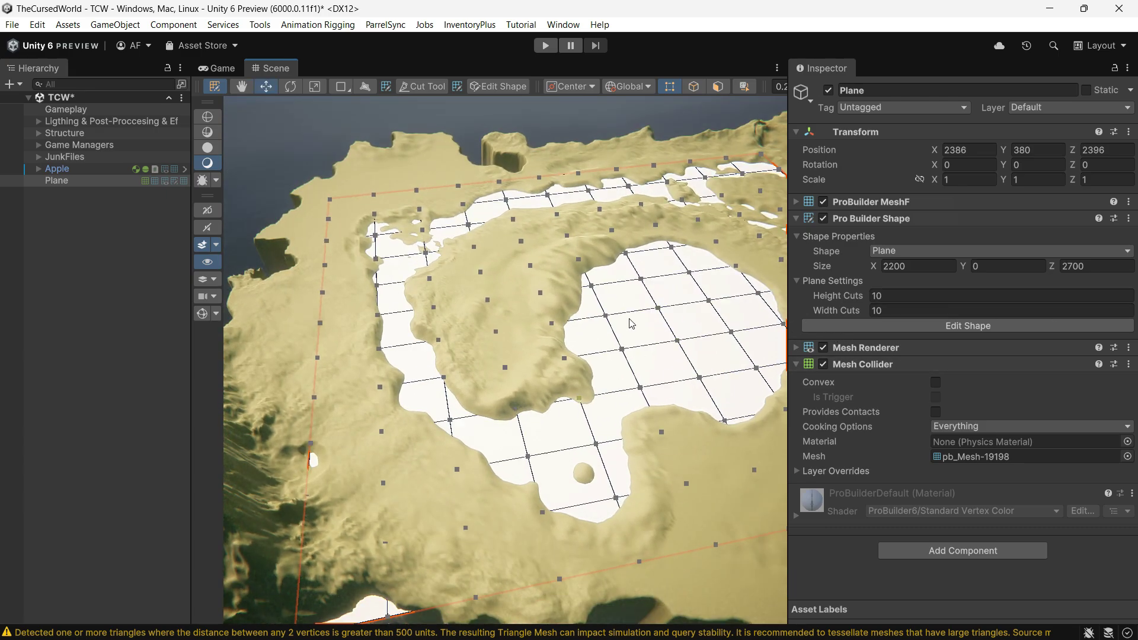
pyautogui.moveTo(630, 324); pyautogui.dragTo(356, 511, button='right')
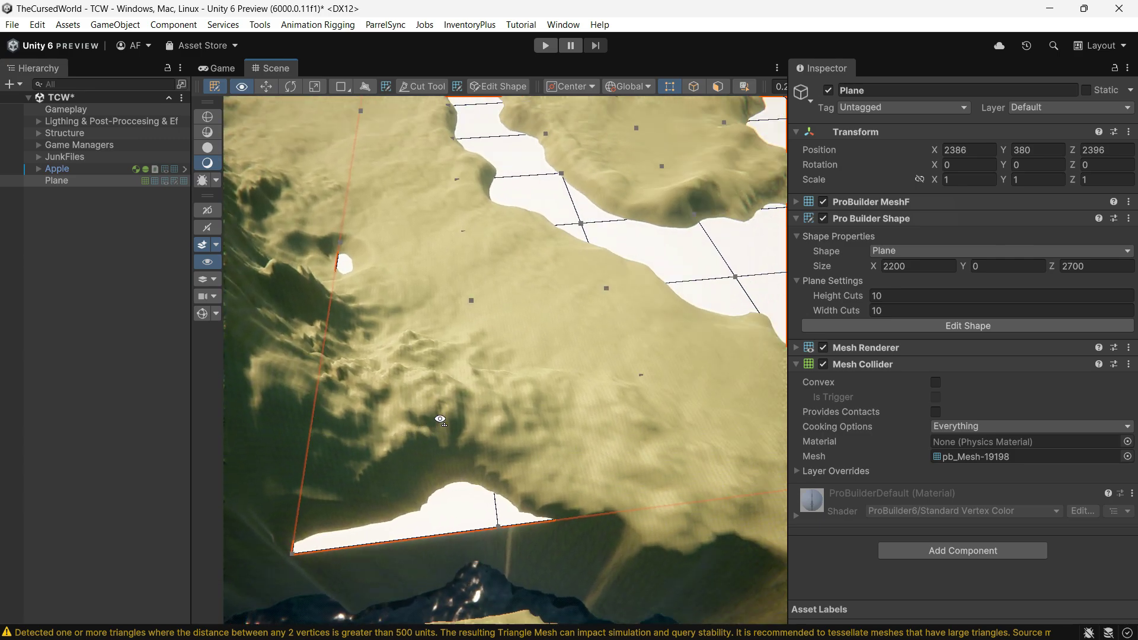
pyautogui.moveTo(356, 510); pyautogui.dragTo(457, 413, button='right')
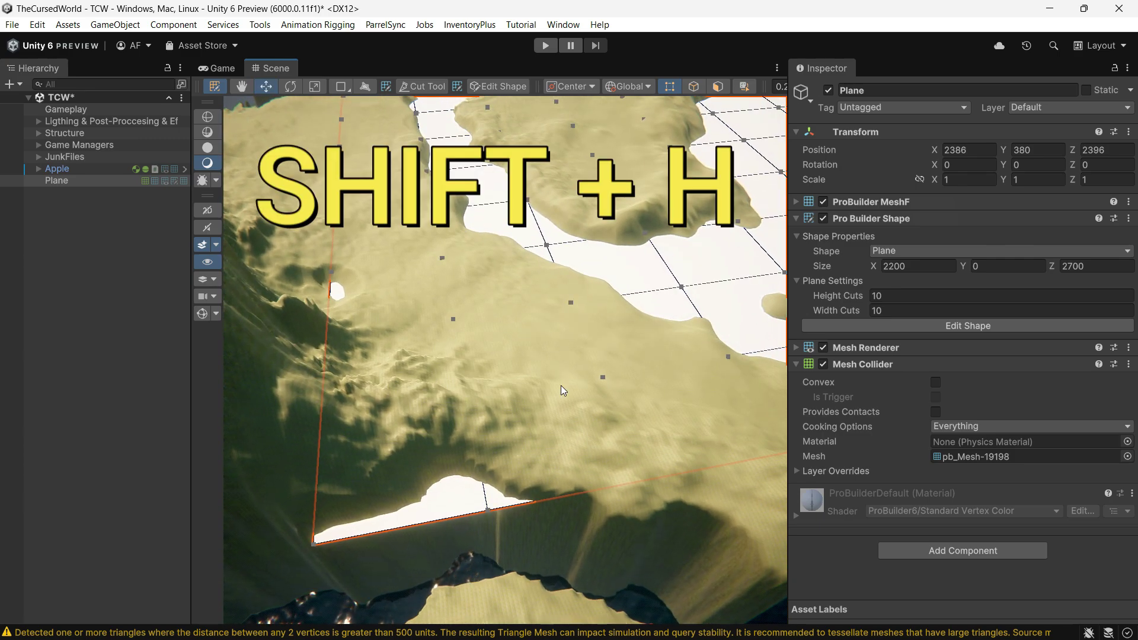
pyautogui.hotkey('shift', 'h')
pyautogui.hotkey('shift', 'h')
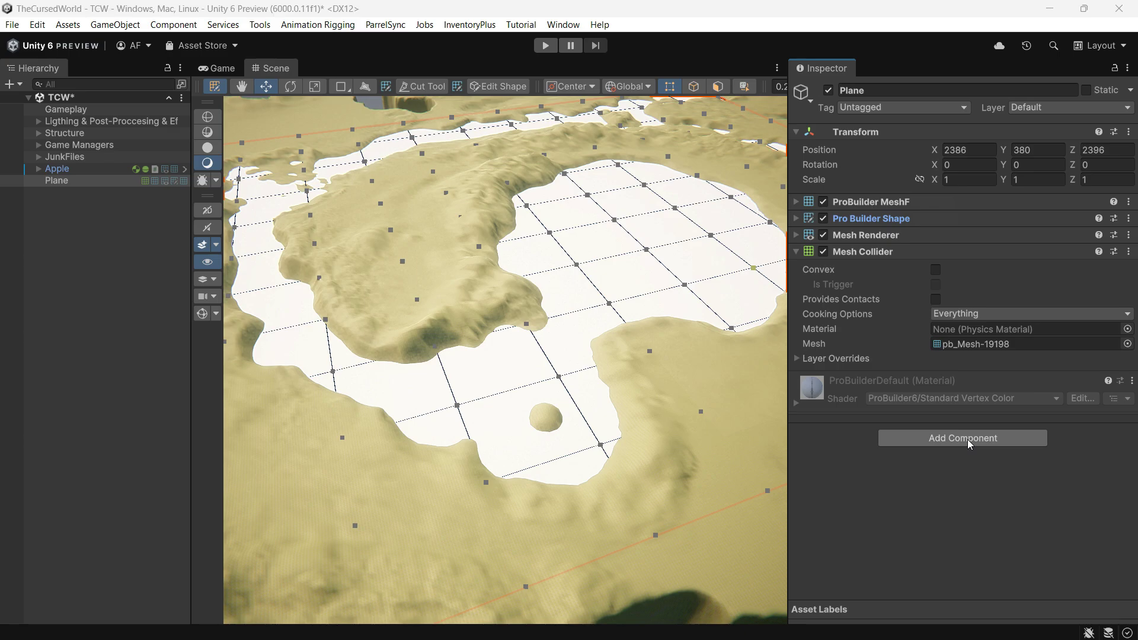
pyautogui.click(968, 439)
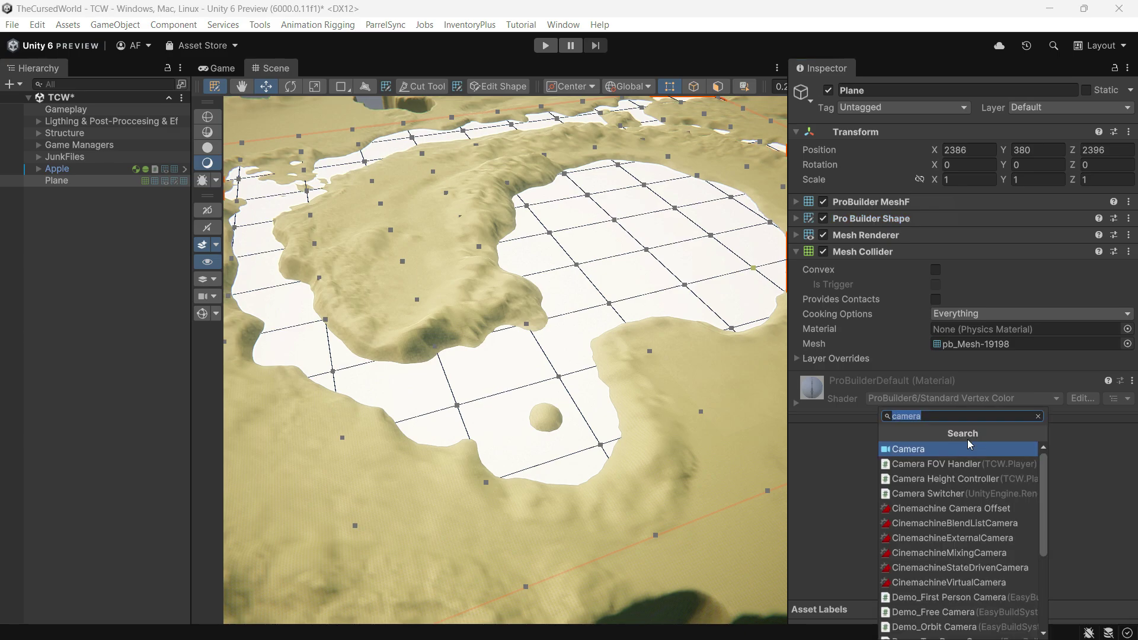
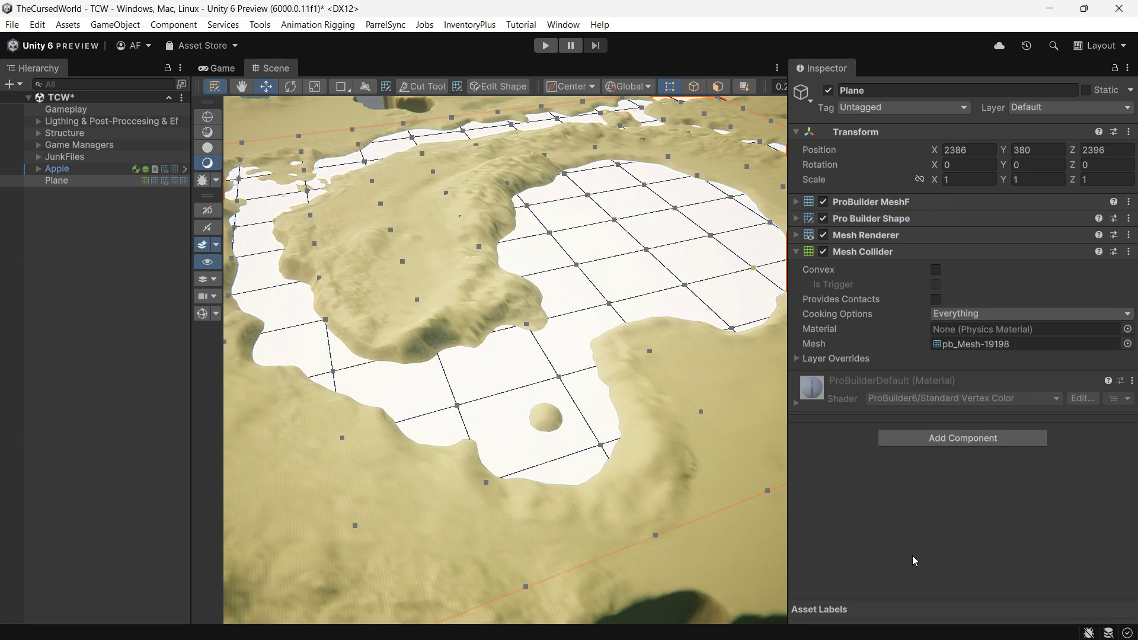
# Step: Disable the Plane's Mesh Renderer so its white mesh stops rendering
pyautogui.click(863, 251)
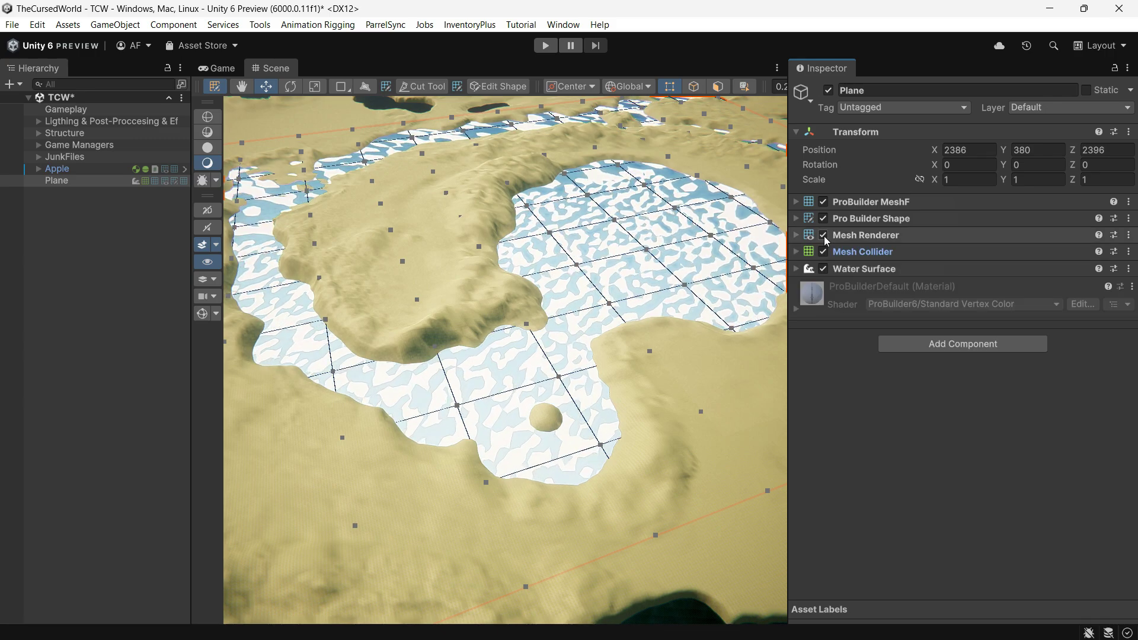
pyautogui.click(824, 236)
pyautogui.moveTo(659, 383)
pyautogui.mouseDown(button='right')
pyautogui.moveTo(677, 348)
pyautogui.moveTo(345, 380)
pyautogui.moveTo(734, 323)
pyautogui.mouseUp(button='right')
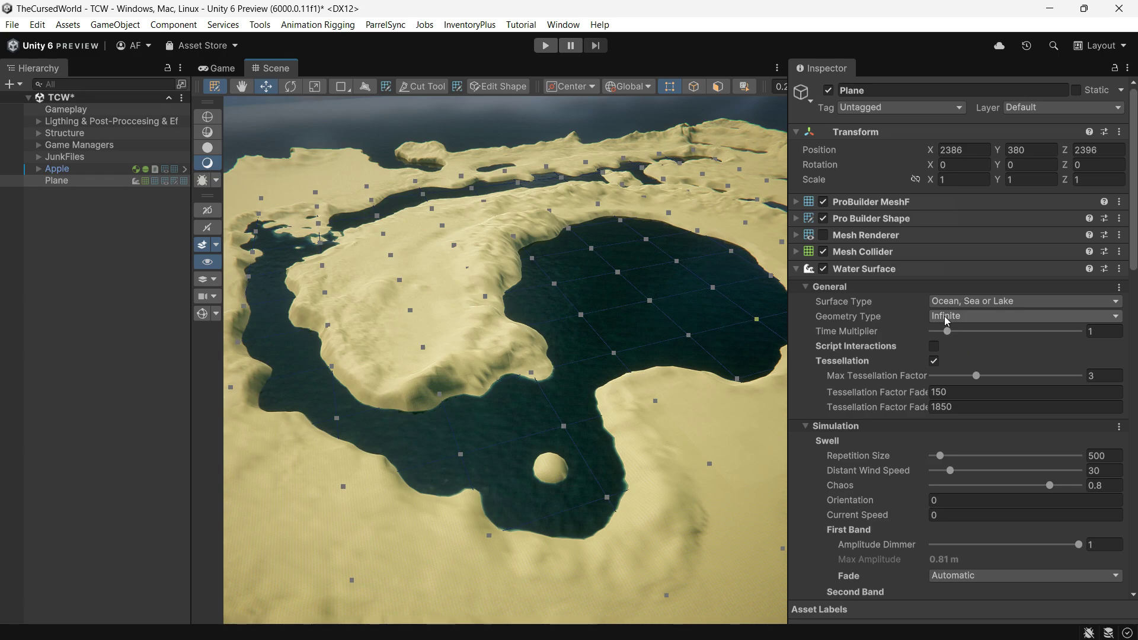
# Step: Set Water Surface Geometry Type to Custom and assign the Plane's Mesh Renderer to its Mesh Renderers list
pyautogui.click(945, 316)
pyautogui.click(971, 349)
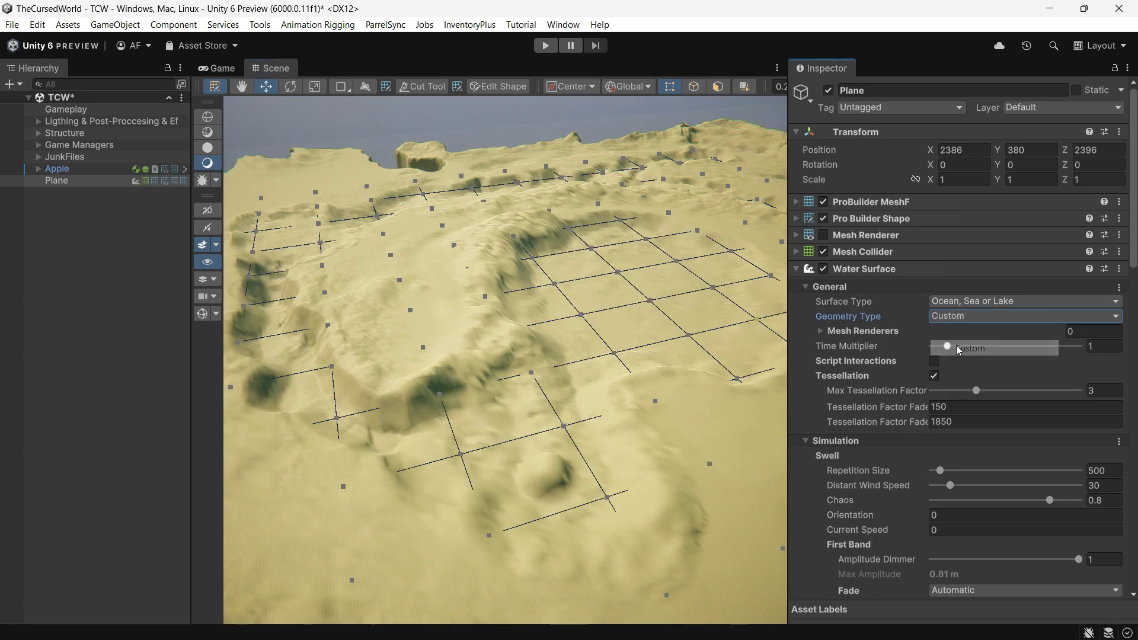
pyautogui.click(895, 330)
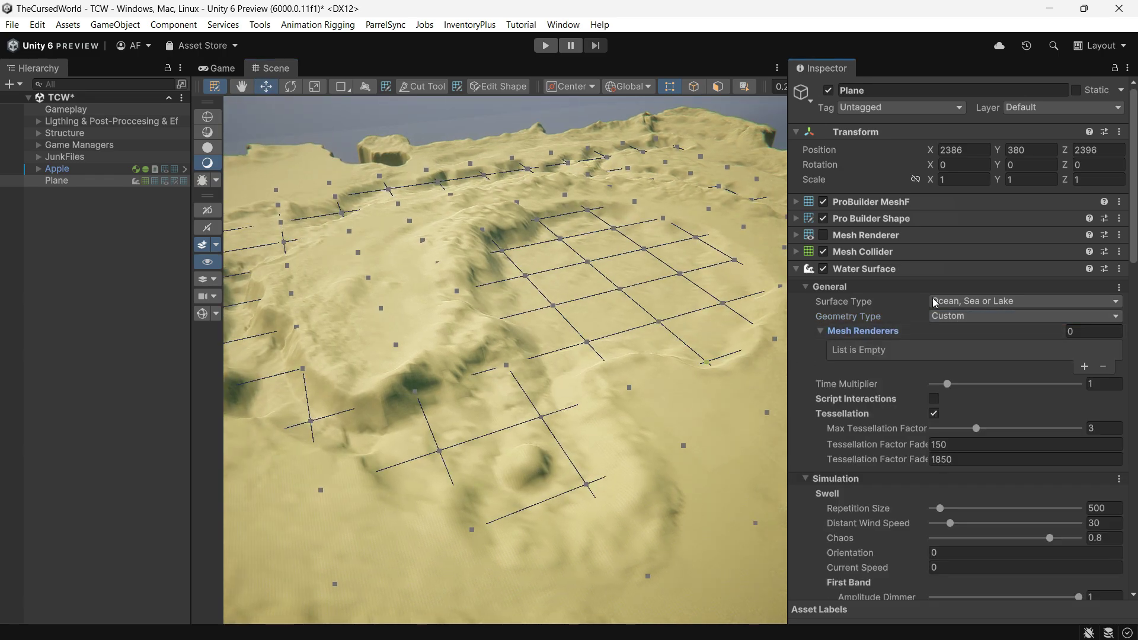
pyautogui.moveTo(867, 236)
pyautogui.mouseDown()
pyautogui.moveTo(913, 353)
pyautogui.moveTo(899, 350)
pyautogui.mouseUp()
pyautogui.moveTo(569, 400); pyautogui.dragTo(428, 536, button='right')
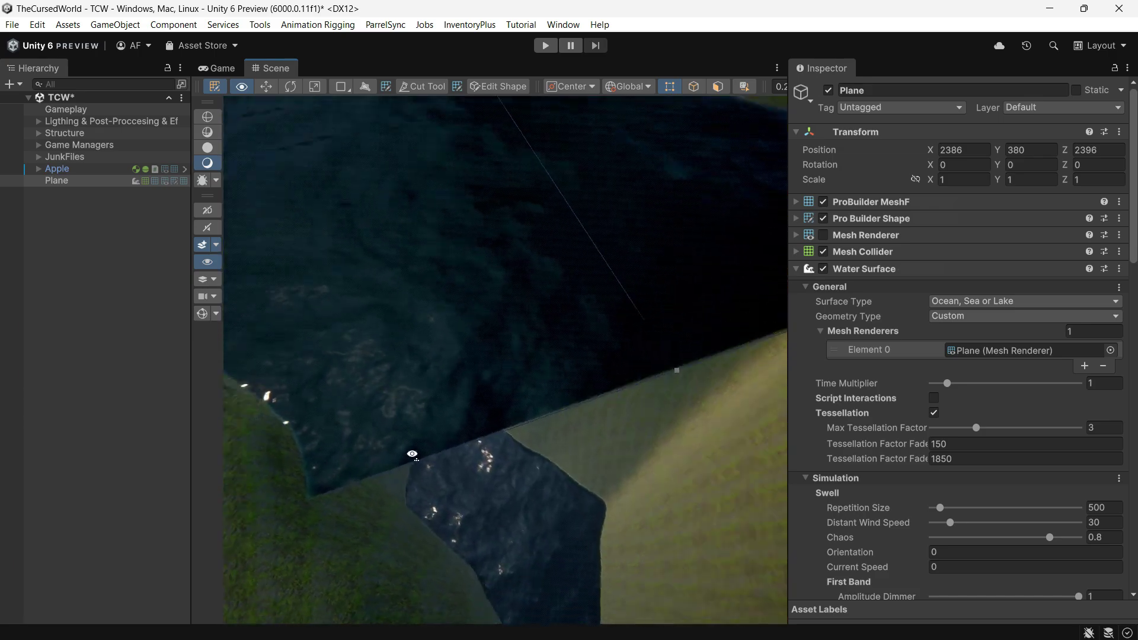
# Step: Paste the Ocean's stored Water Surface values onto the Lake via Paste Component Values
pyautogui.moveTo(566, 410)
pyautogui.mouseDown(button='right')
pyautogui.moveTo(566, 374)
pyautogui.moveTo(509, 343)
pyautogui.moveTo(497, 366)
pyautogui.moveTo(454, 370)
pyautogui.mouseUp(button='right')
pyautogui.click(38, 133)
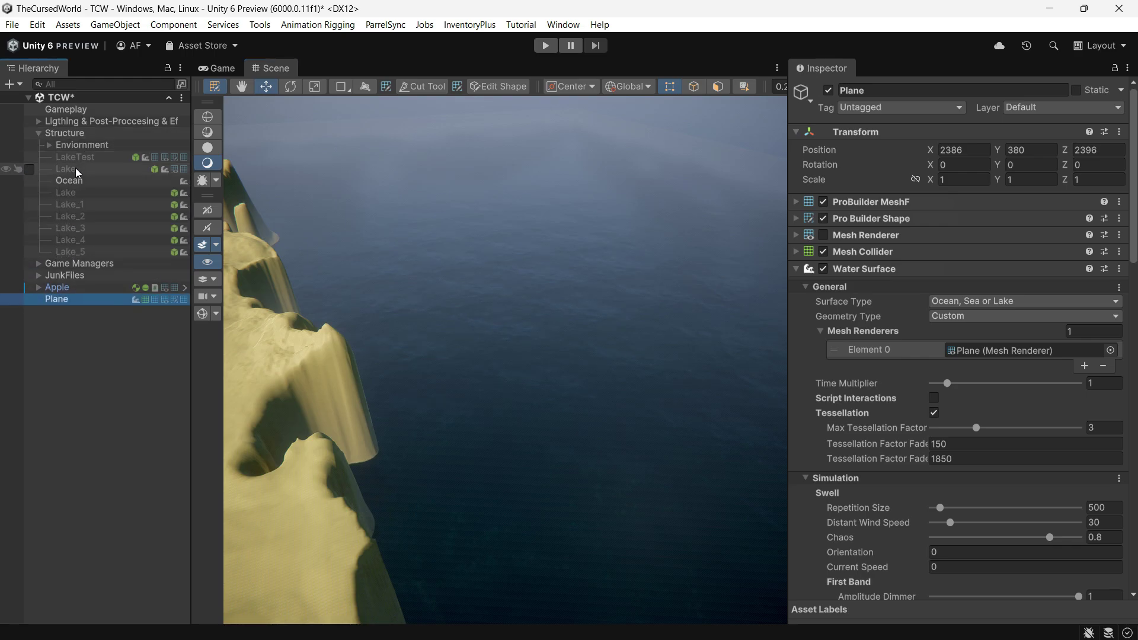
pyautogui.click(90, 182)
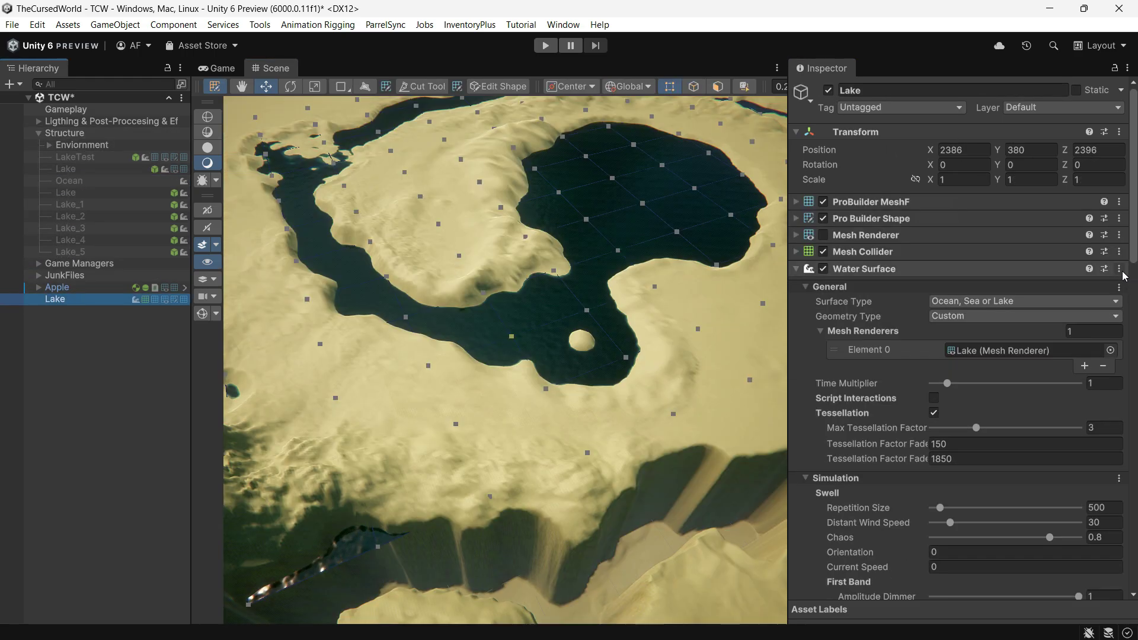
pyautogui.click(1119, 269)
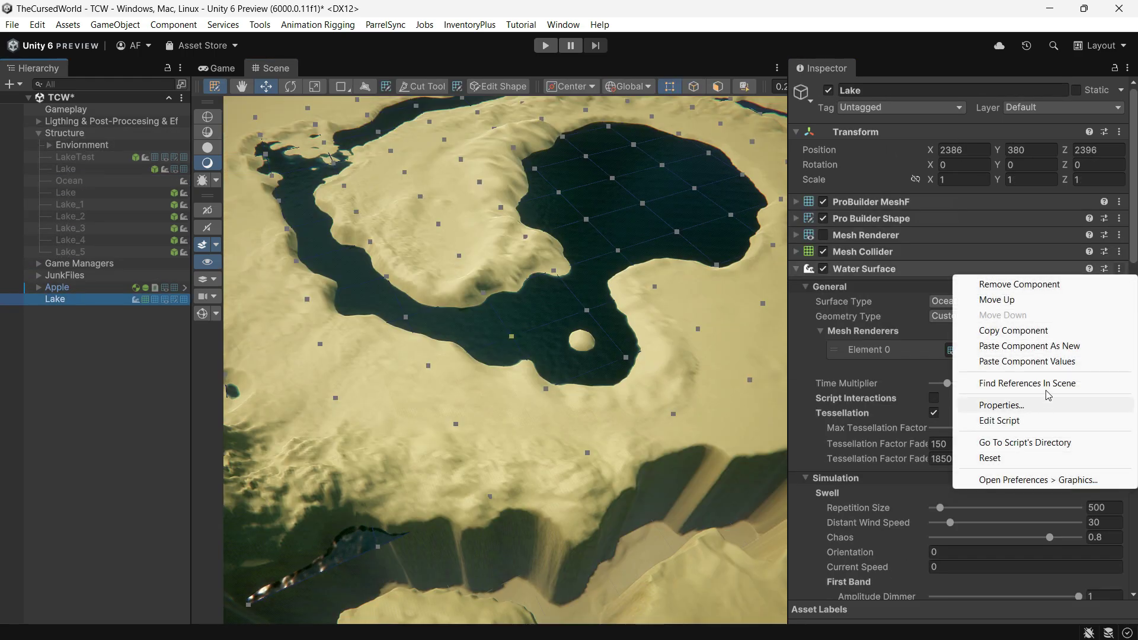
pyautogui.click(1065, 362)
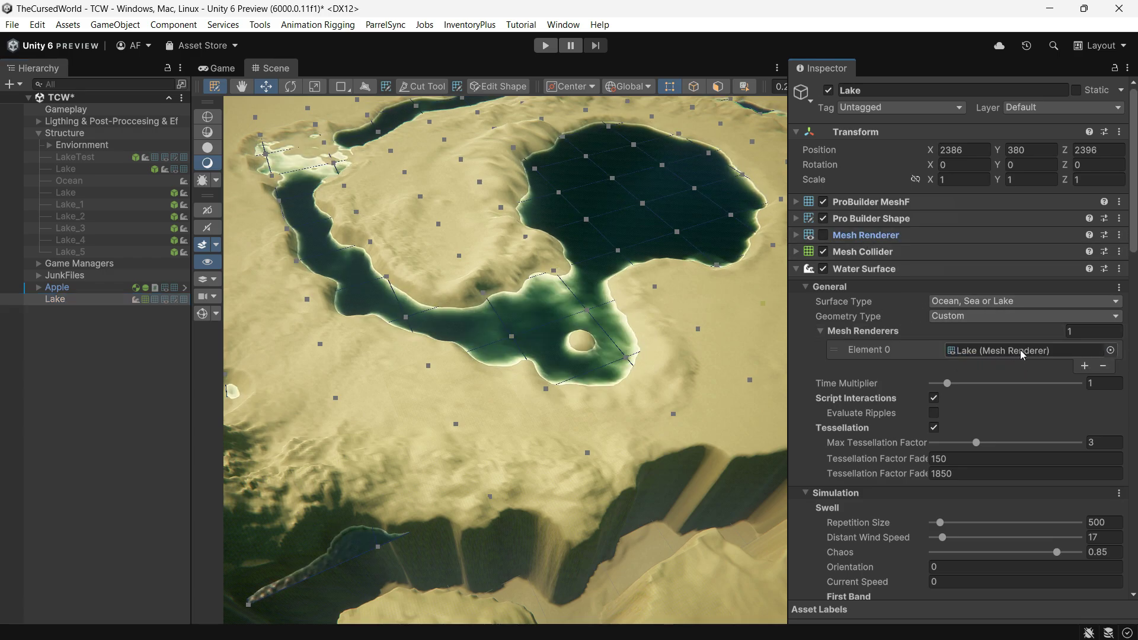
# Step: Fly the view across the lake to review the pasted water appearance
pyautogui.moveTo(1041, 373); pyautogui.dragTo(1021, 350)
pyautogui.scroll(-1, 961, 357)
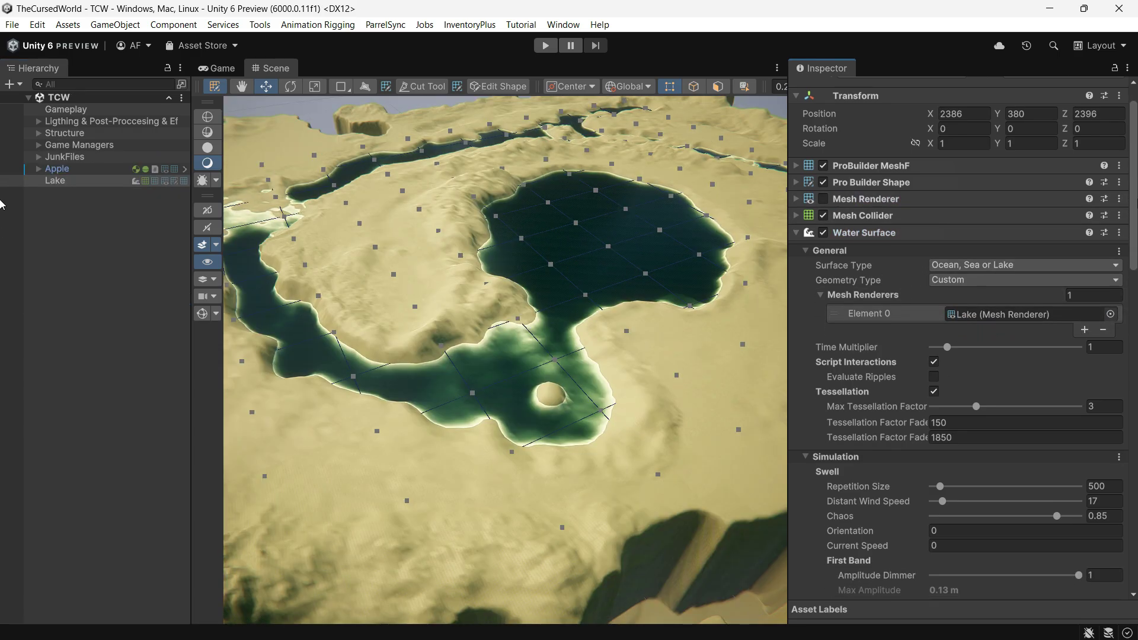
pyautogui.scroll(-1, 961, 356)
pyautogui.moveTo(566, 367); pyautogui.dragTo(508, 360, button='right')
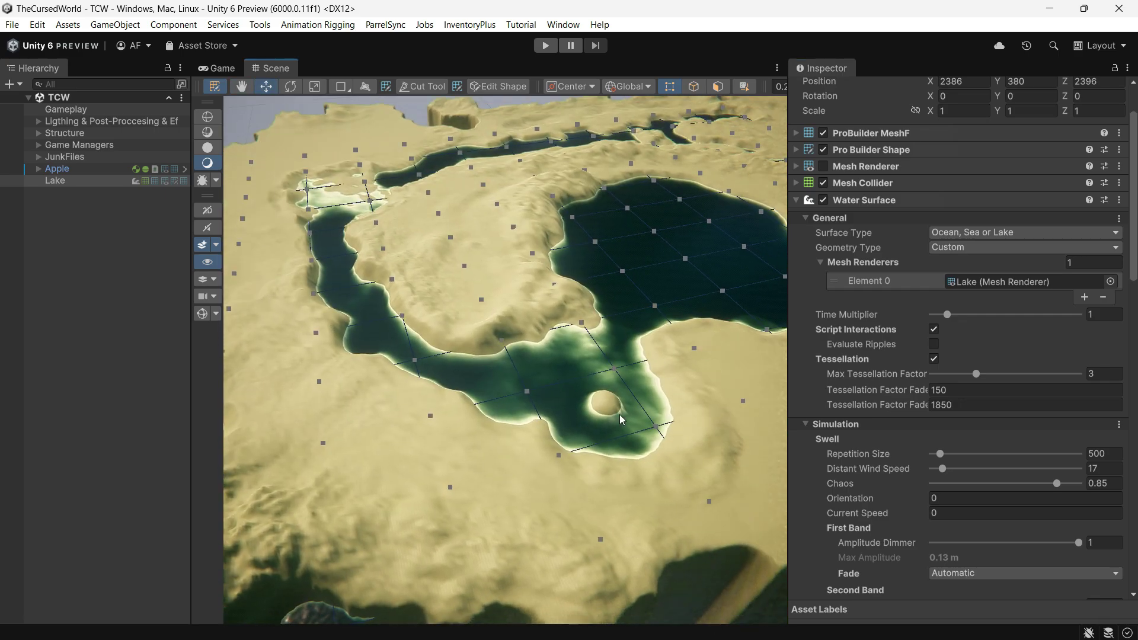
pyautogui.moveTo(508, 360); pyautogui.dragTo(499, 357, button='right')
pyautogui.scroll(-4, 1040, 393)
pyautogui.scroll(-10, 1040, 392)
pyautogui.scroll(-1, 1040, 392)
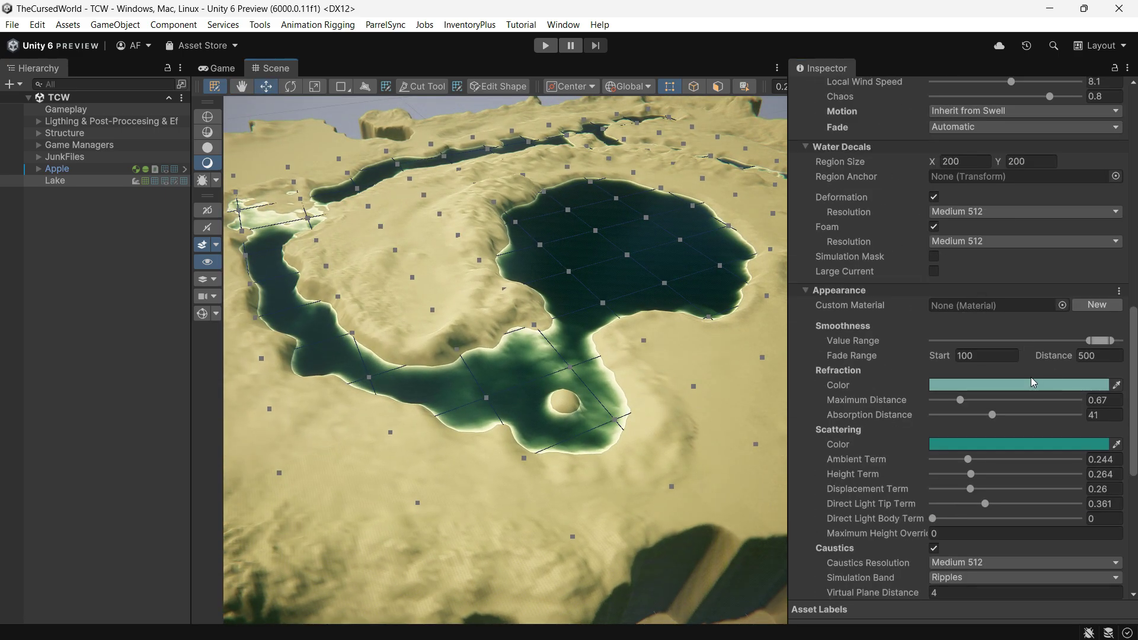
pyautogui.scroll(-3, 1039, 415)
pyautogui.scroll(-2, 1039, 415)
pyautogui.scroll(-1, 1038, 414)
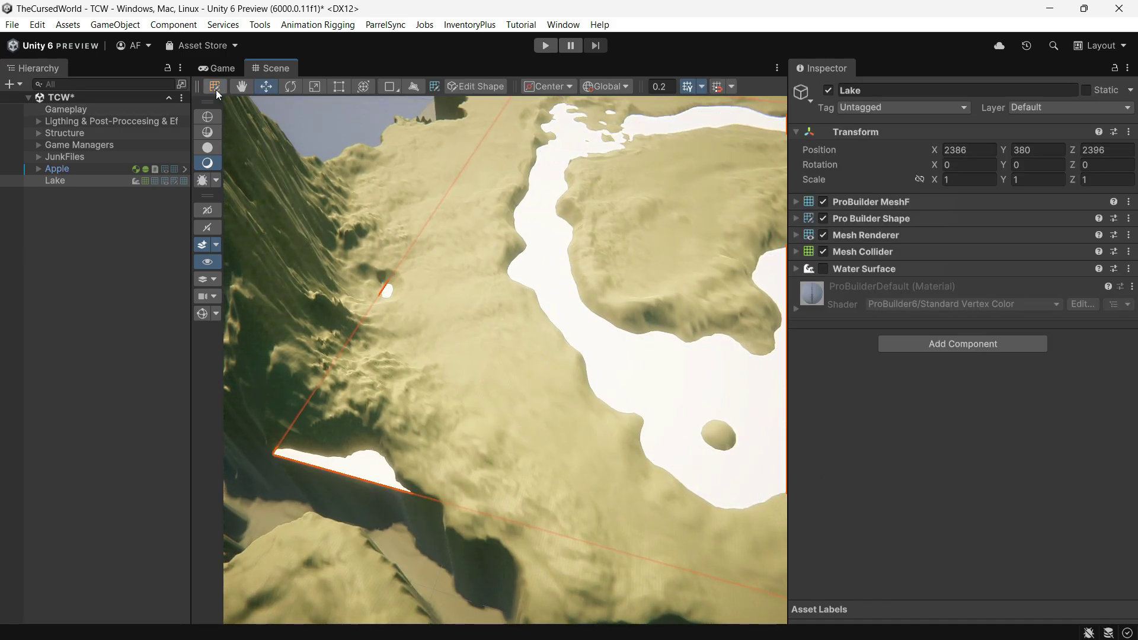
# Step: In ProBuilder Face Selection, select the plane's corner face outside the lake and Delete Faces
pyautogui.click(214, 88)
pyautogui.moveTo(477, 416); pyautogui.dragTo(433, 128, button='middle')
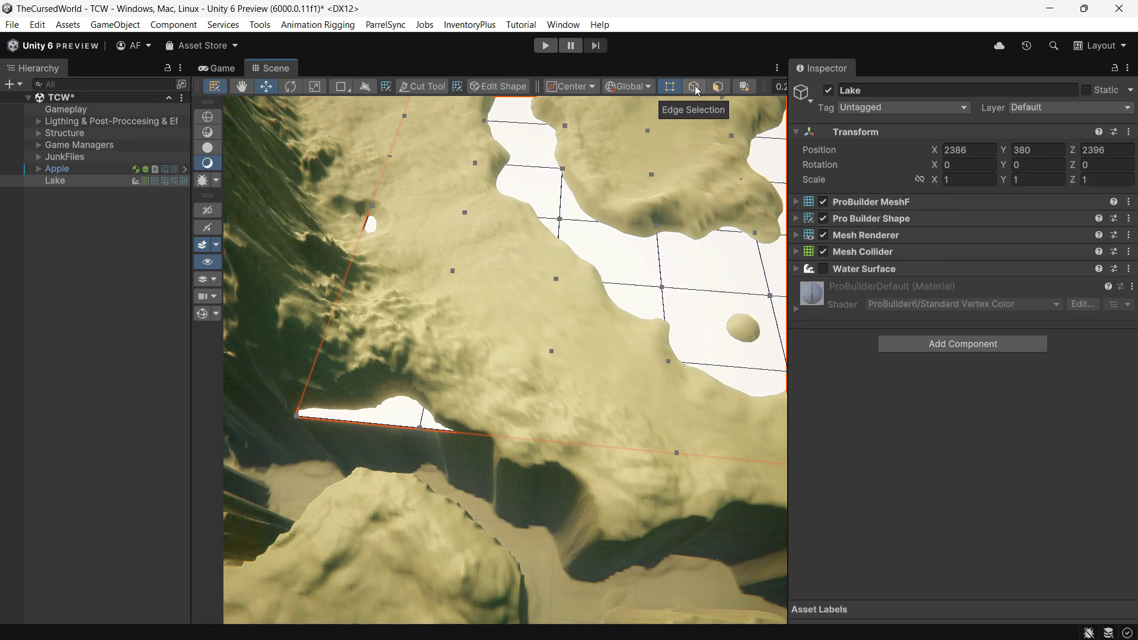
pyautogui.click(719, 87)
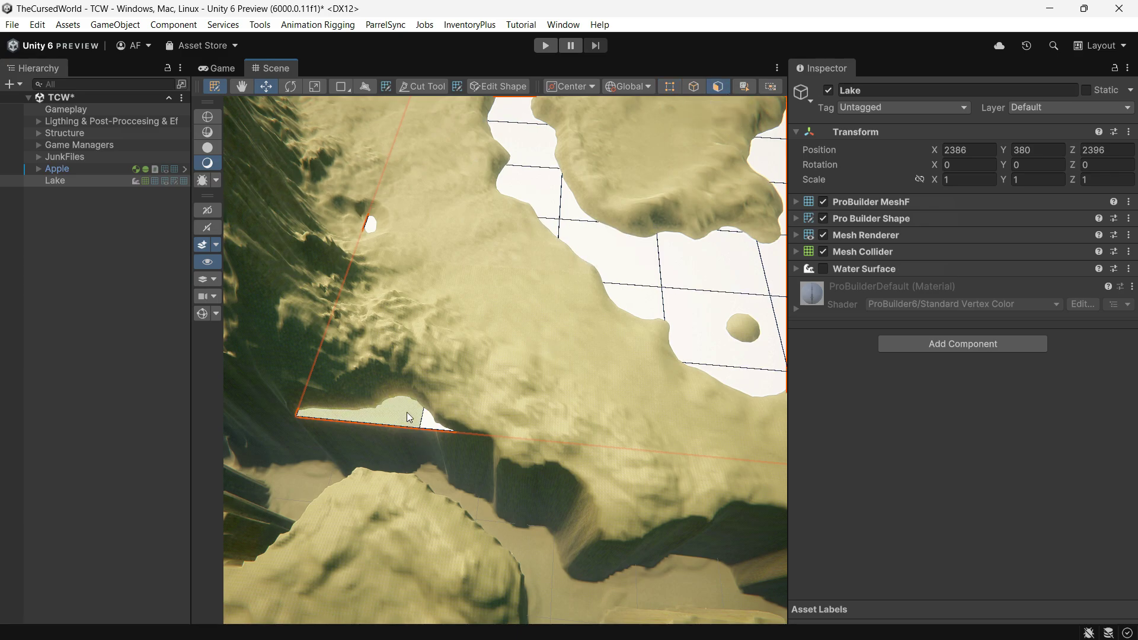
pyautogui.press('f')
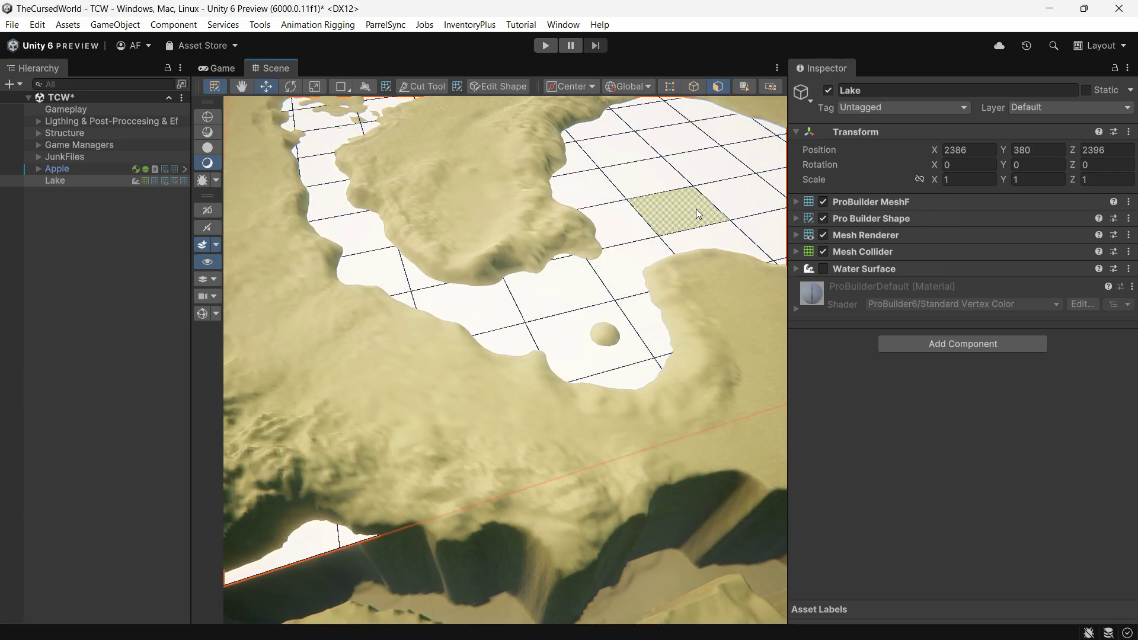
pyautogui.moveTo(712, 192); pyautogui.dragTo(387, 463, button='right')
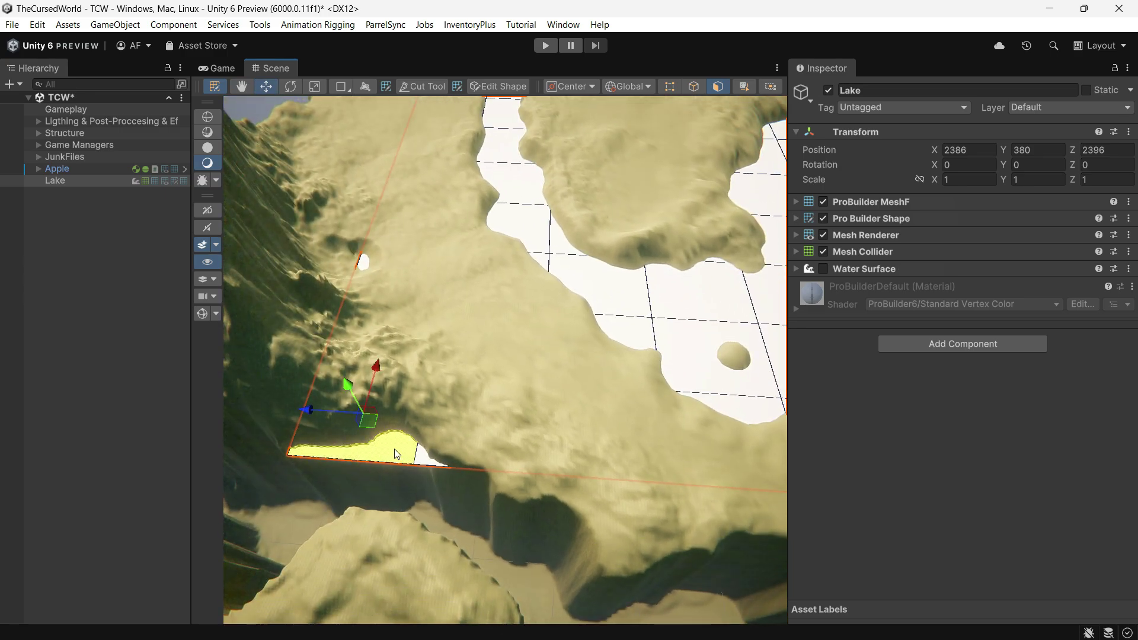
pyautogui.click(427, 468)
pyautogui.rightClick(454, 455)
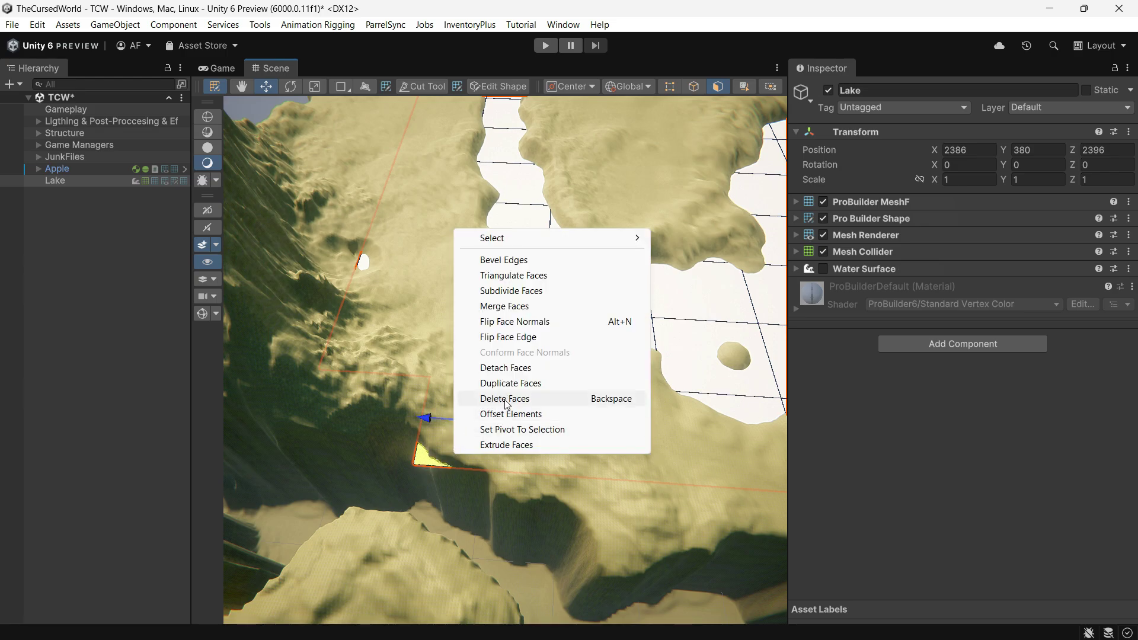
pyautogui.click(593, 407)
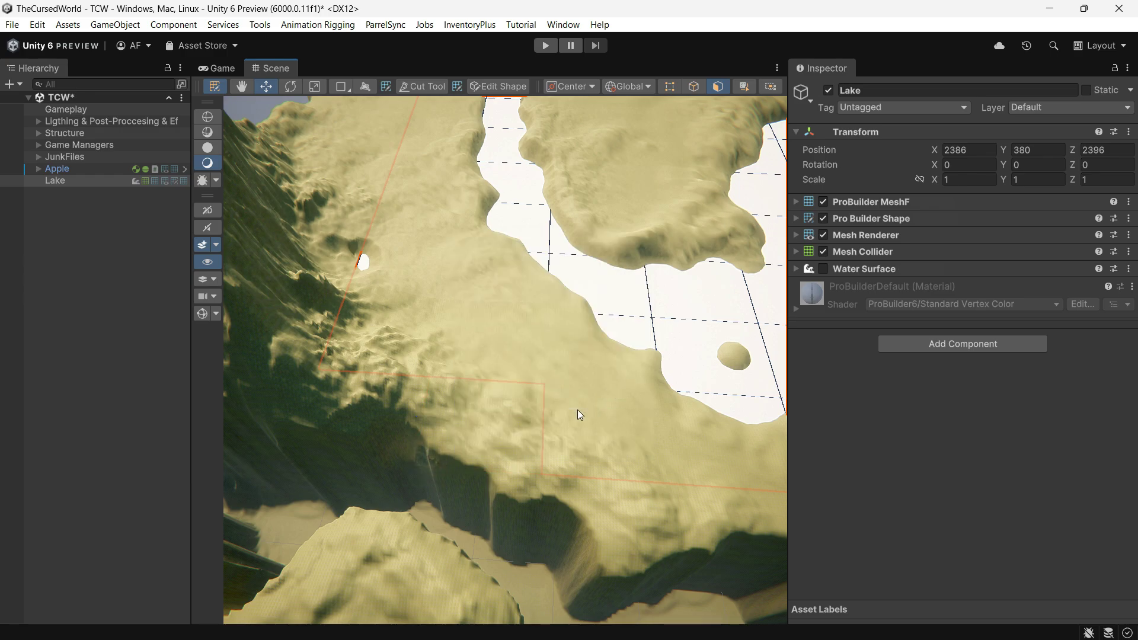
# Step: Select a face near the lake bump and survey the mesh over the terrain hollows
pyautogui.moveTo(578, 410)
pyautogui.mouseDown(button='right')
pyautogui.moveTo(560, 360)
pyautogui.moveTo(545, 411)
pyautogui.mouseUp(button='right')
pyautogui.click(559, 361)
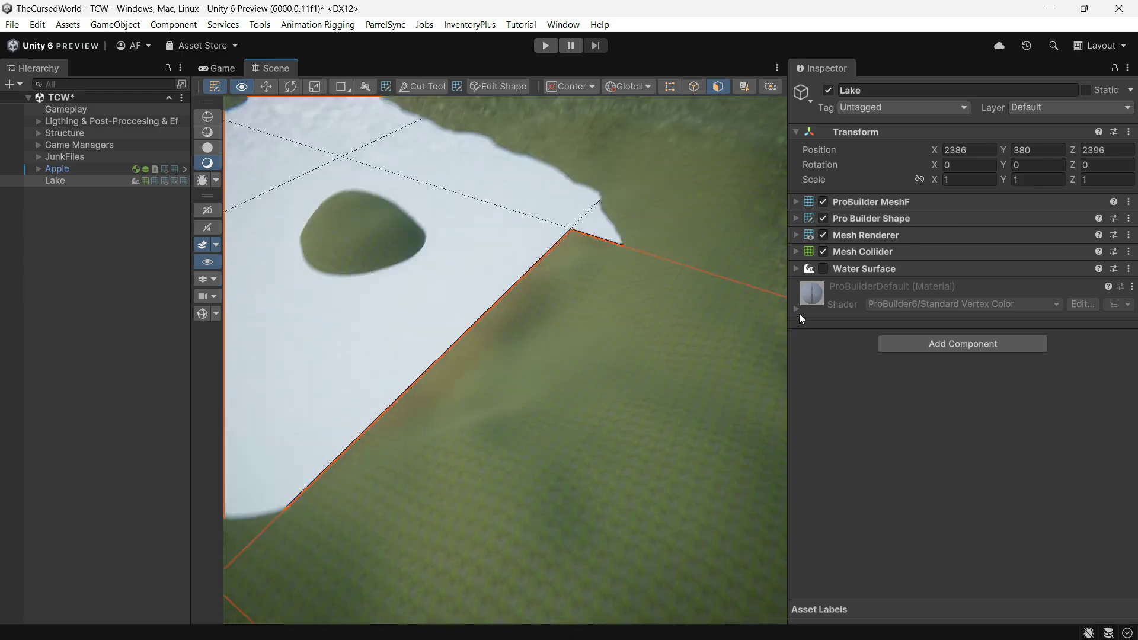
pyautogui.moveTo(545, 411)
pyautogui.mouseDown(button='right')
pyautogui.moveTo(453, 358)
pyautogui.moveTo(504, 399)
pyautogui.moveTo(445, 447)
pyautogui.moveTo(477, 345)
pyautogui.moveTo(548, 394)
pyautogui.moveTo(546, 356)
pyautogui.moveTo(483, 336)
pyautogui.mouseUp(button='right')
# Step: Orbit around the lake grid to check its edge against the terrain
pyautogui.click(503, 416)
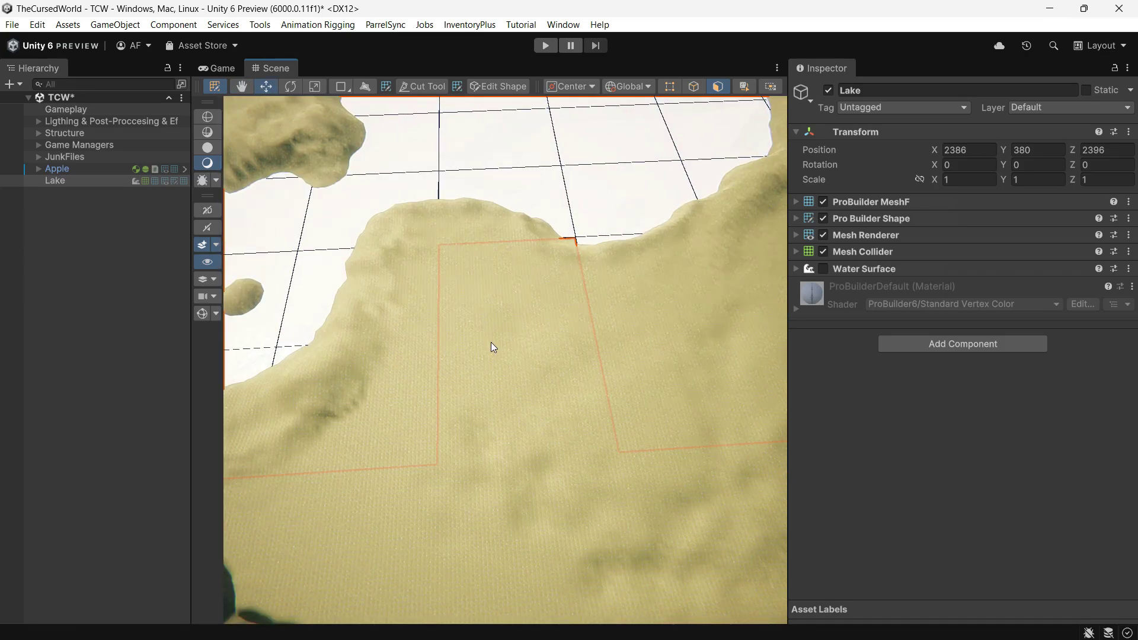
pyautogui.moveTo(578, 265)
pyautogui.mouseDown(button='right')
pyautogui.moveTo(469, 196)
pyautogui.moveTo(445, 241)
pyautogui.moveTo(381, 274)
pyautogui.moveTo(678, 331)
pyautogui.mouseUp(button='right')
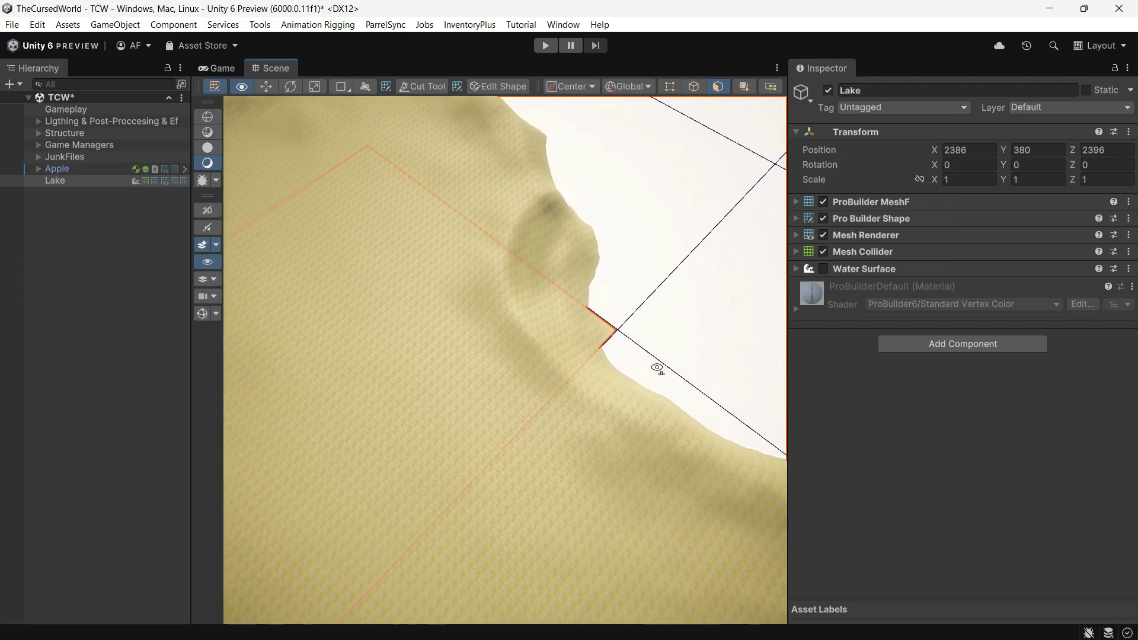
pyautogui.moveTo(638, 369); pyautogui.dragTo(554, 325, button='right')
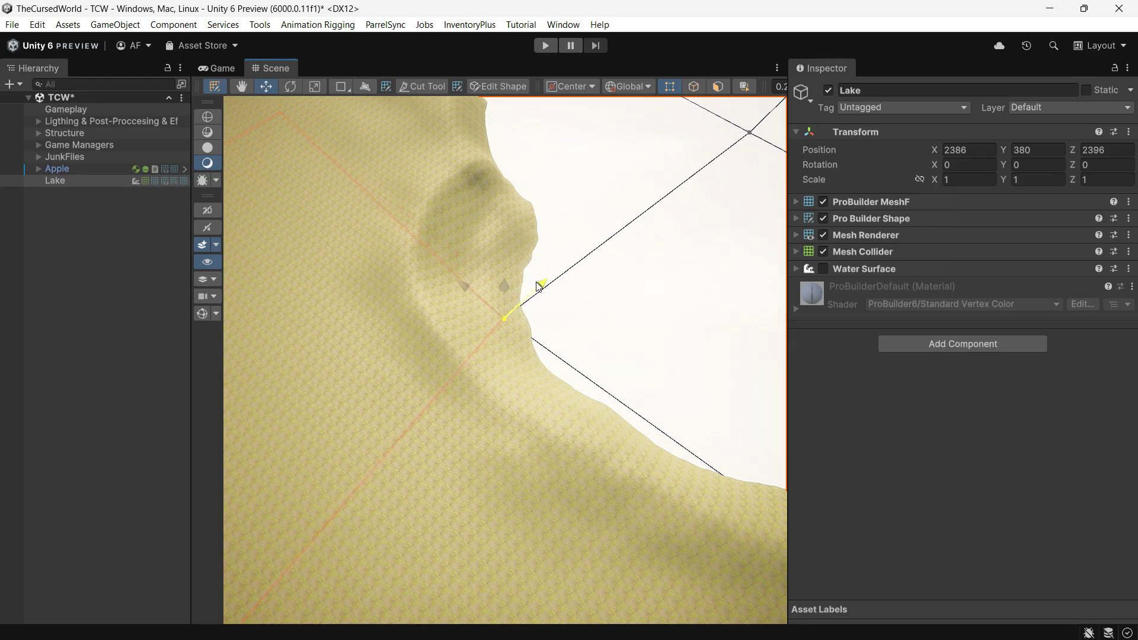
pyautogui.moveTo(526, 295); pyautogui.dragTo(694, 252, button='right')
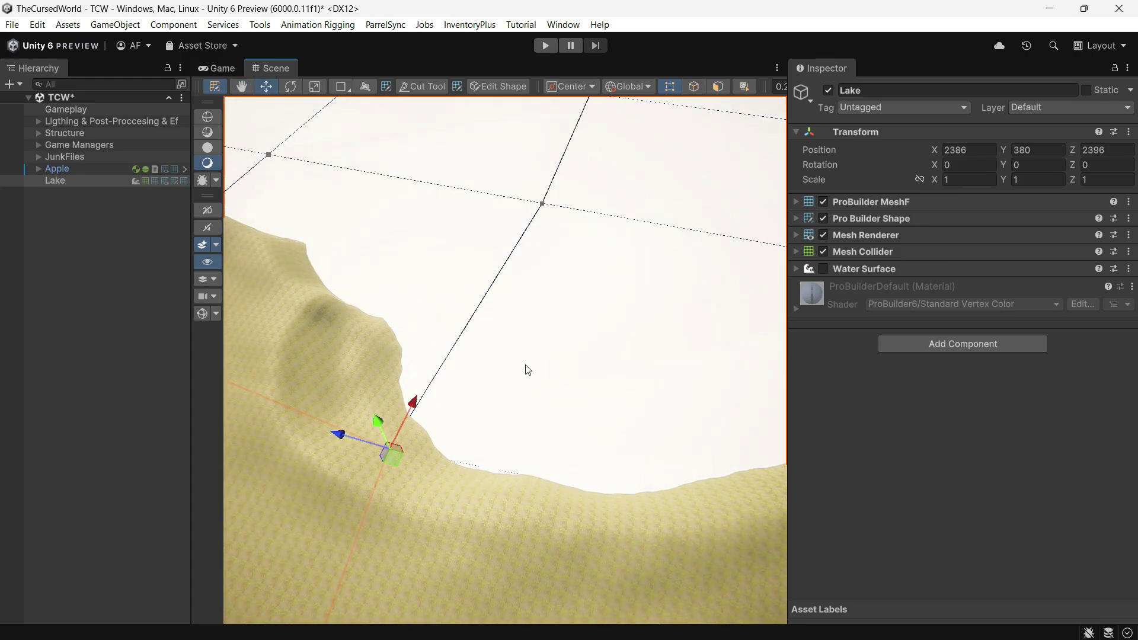
pyautogui.moveTo(526, 370)
pyautogui.mouseDown(button='right')
pyautogui.moveTo(635, 302)
pyautogui.moveTo(536, 293)
pyautogui.moveTo(680, 306)
pyautogui.moveTo(504, 278)
pyautogui.mouseUp(button='right')
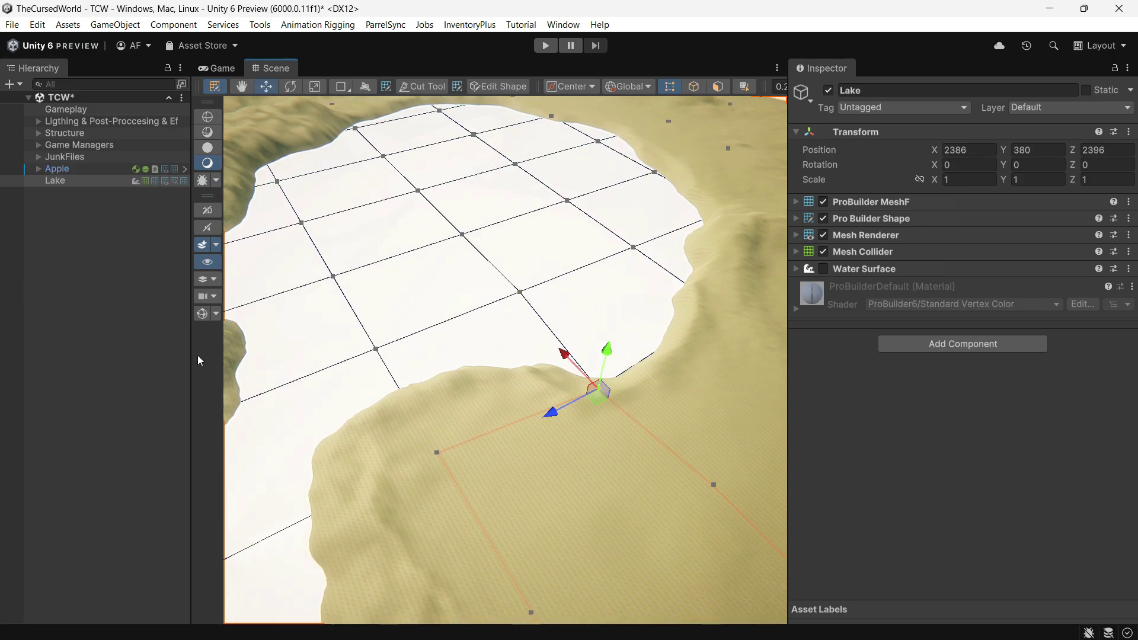
# Step: Save the scene with Ctrl+S and bring up the editor Tools menu
pyautogui.moveTo(544, 416)
pyautogui.mouseDown(button='right')
pyautogui.moveTo(208, 400)
pyautogui.moveTo(366, 423)
pyautogui.mouseUp(button='right')
pyautogui.hotkey('ctrl', 's')
pyautogui.click(260, 26)
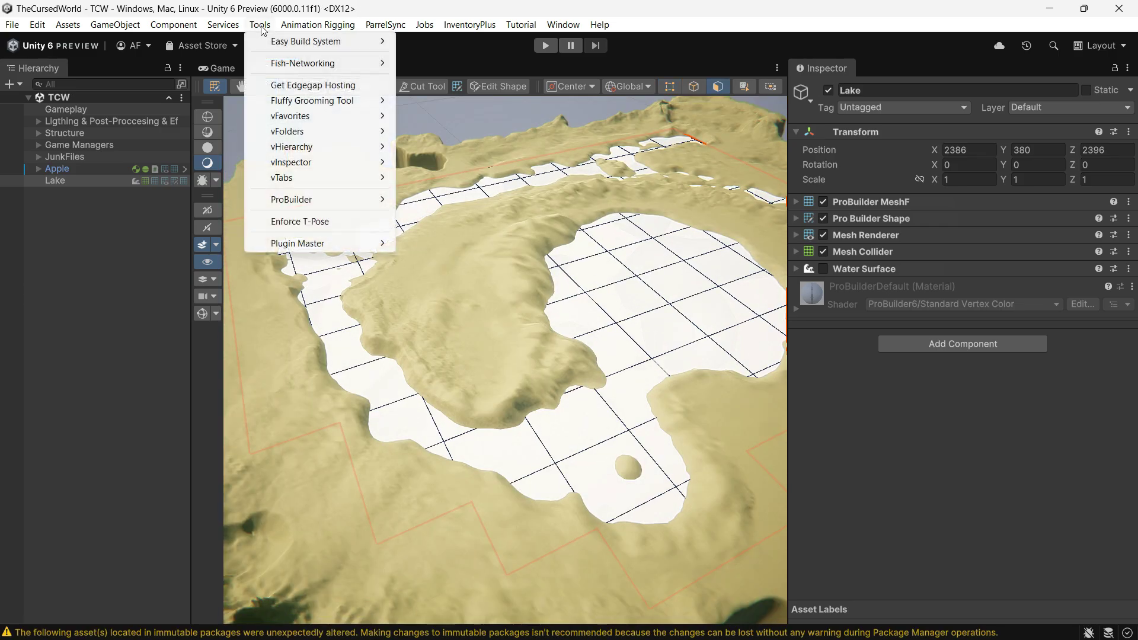
pyautogui.moveTo(302, 200)
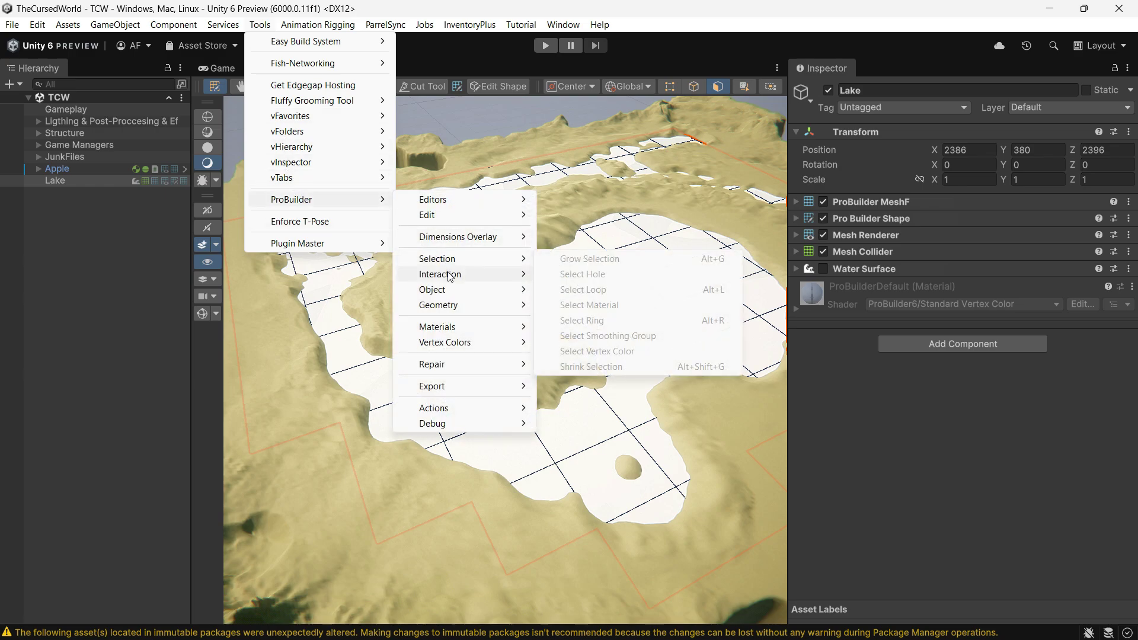
pyautogui.moveTo(434, 290)
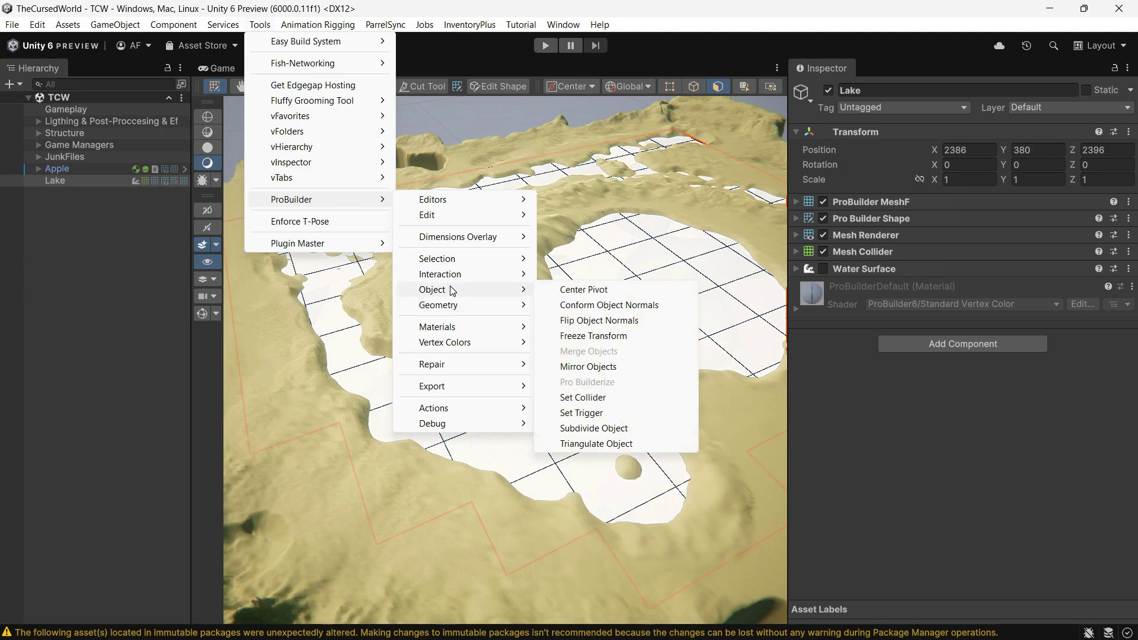
# Step: Run ProBuilder Subdivide Object on the Lake plane twice, giving it a much finer grid
pyautogui.click(574, 429)
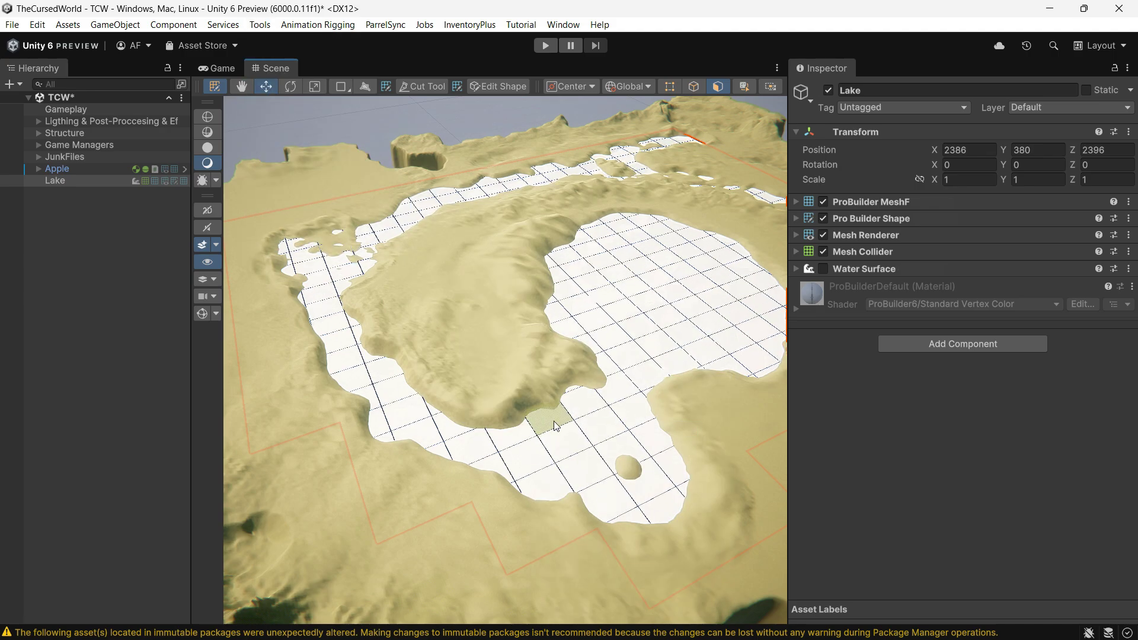
pyautogui.moveTo(581, 435)
pyautogui.keyDown('alt'); pyautogui.mouseDown()
pyautogui.moveTo(405, 428)
pyautogui.moveTo(373, 267)
pyautogui.mouseUp(); pyautogui.keyUp('alt')
pyautogui.click(260, 24)
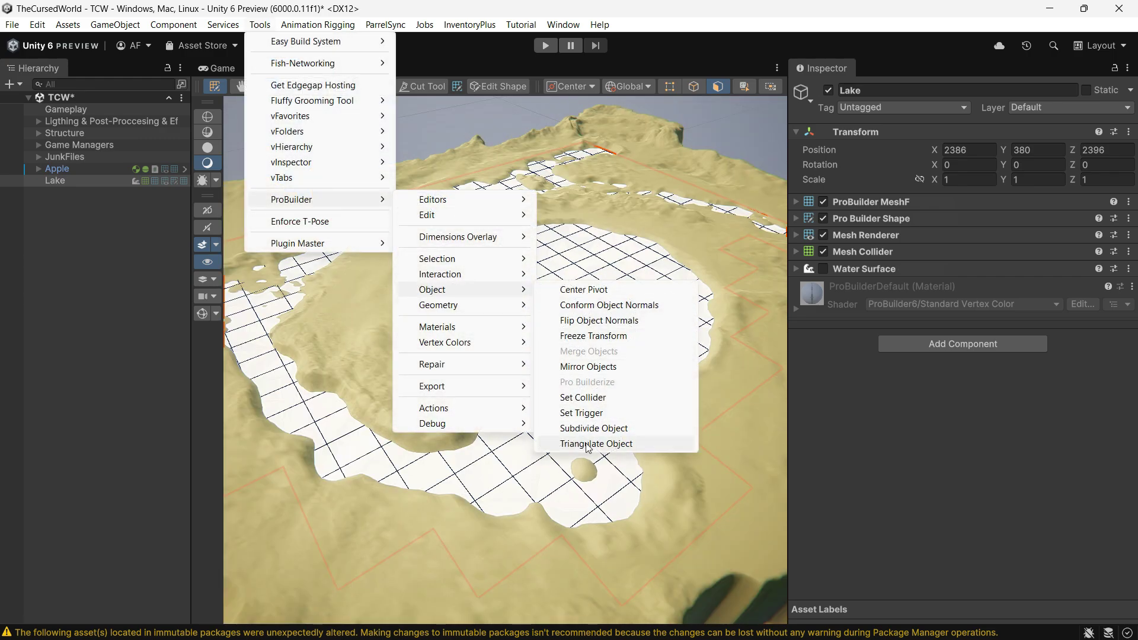
pyautogui.click(582, 433)
pyautogui.moveTo(558, 383)
pyautogui.keyDown('alt'); pyautogui.mouseDown()
pyautogui.moveTo(655, 404)
pyautogui.moveTo(629, 443)
pyautogui.moveTo(505, 460)
pyautogui.mouseUp(); pyautogui.keyUp('alt')
# Step: Toggle Isolation View (Shift+H) while orbiting to compare the lake mesh alone against the terrain
pyautogui.hotkey('shift', 'h')
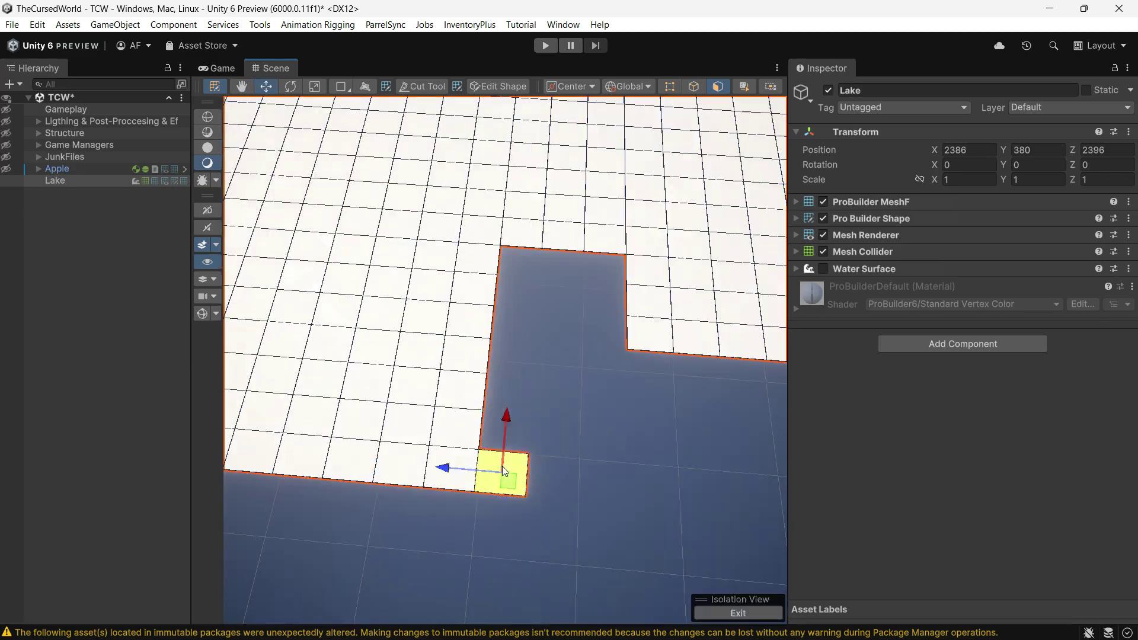
pyautogui.keyDown('alt'); pyautogui.moveTo(466, 411); pyautogui.dragTo(403, 456); pyautogui.keyUp('alt')
pyautogui.hotkey('shift', 'h')
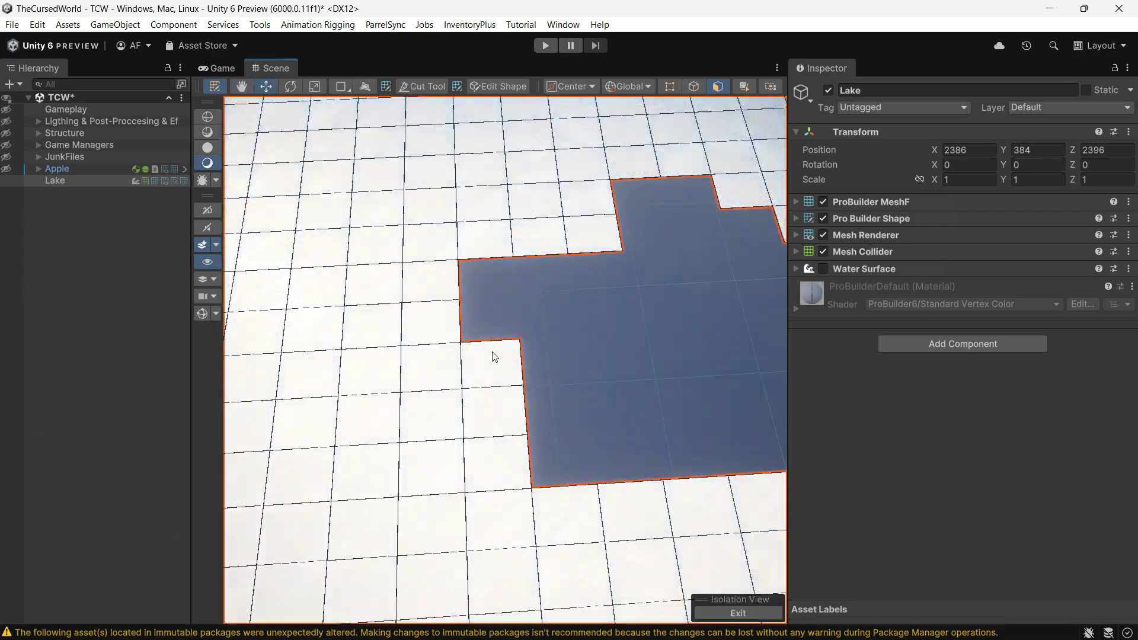
pyautogui.moveTo(493, 357)
pyautogui.keyDown('alt'); pyautogui.mouseDown()
pyautogui.moveTo(574, 348)
pyautogui.moveTo(534, 391)
pyautogui.mouseUp(); pyautogui.keyUp('alt')
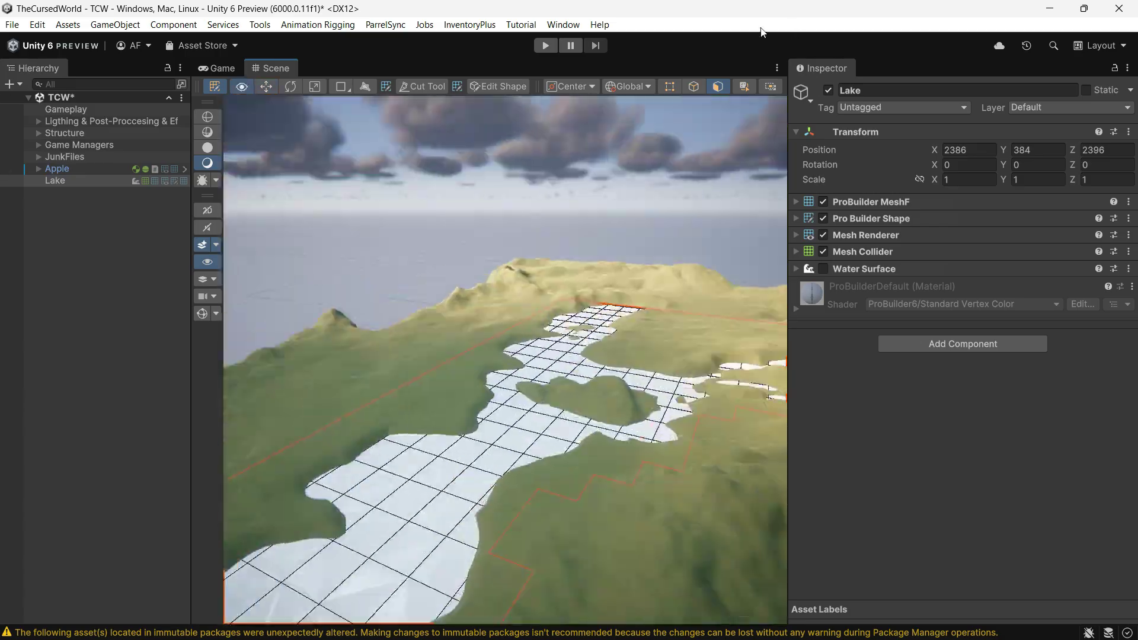
pyautogui.hotkey('shift', 'h')
pyautogui.scroll(-3, 531, 405)
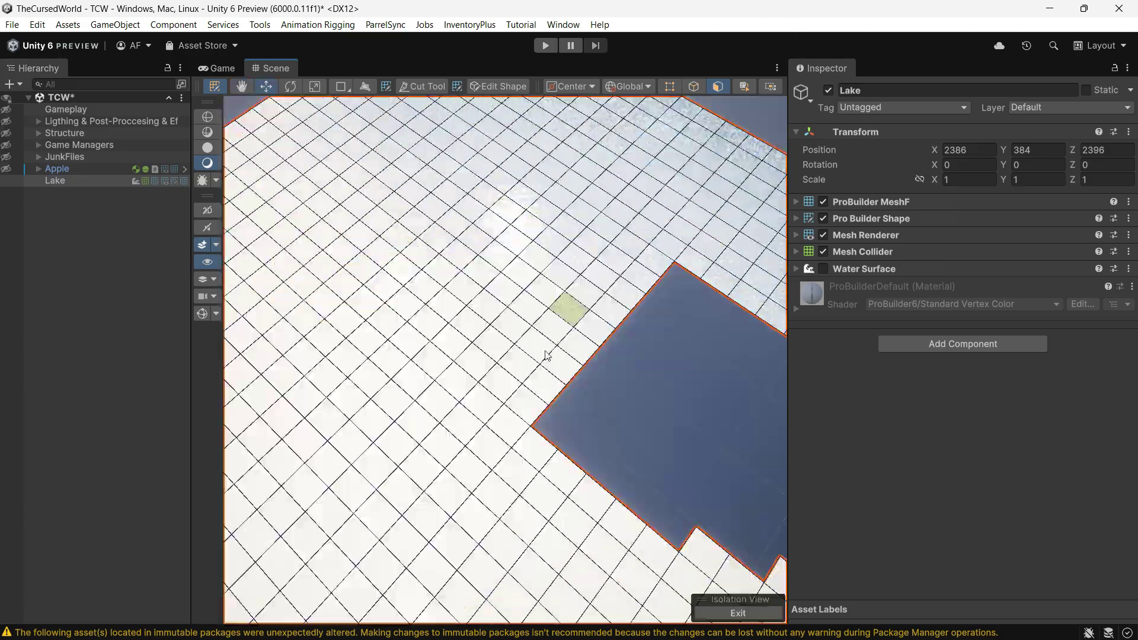
pyautogui.keyDown('alt'); pyautogui.moveTo(531, 404); pyautogui.dragTo(636, 306); pyautogui.keyUp('alt')
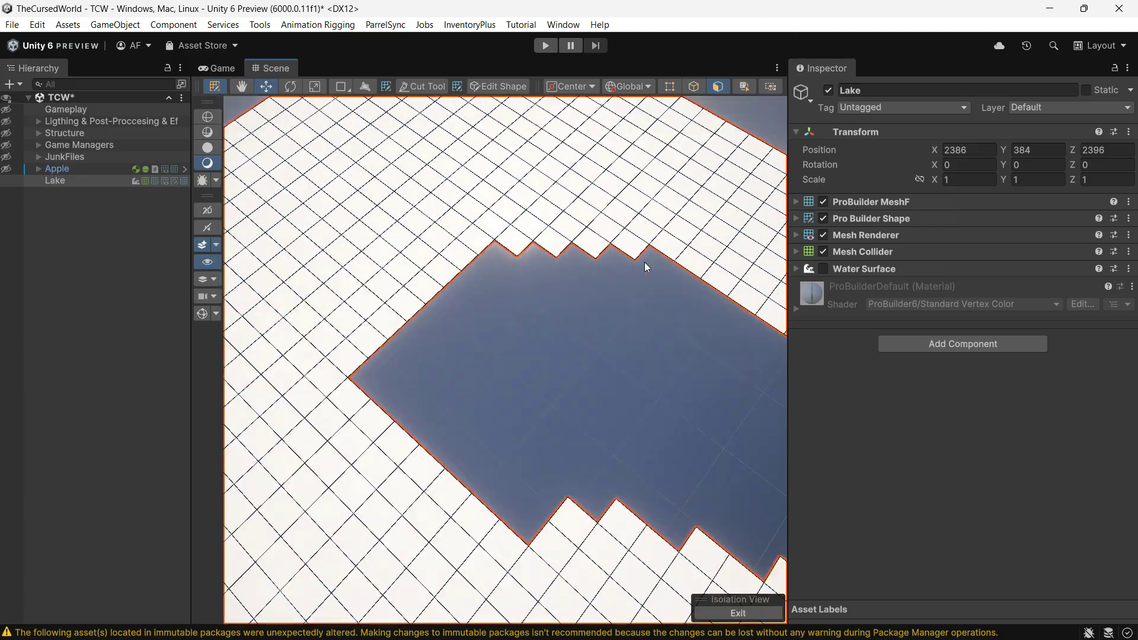
pyautogui.hotkey('shift', 'h')
pyautogui.hotkey('shift', 'h')
pyautogui.moveTo(645, 265)
pyautogui.keyDown('alt'); pyautogui.mouseDown()
pyautogui.moveTo(520, 185)
pyautogui.moveTo(529, 284)
pyautogui.mouseUp(); pyautogui.keyUp('alt')
# Step: Keep flipping isolation from top-down and diagonal angles to check the lake's trimmed edges
pyautogui.hotkey('shift', 'h')
pyautogui.hotkey('shift', 'h')
pyautogui.moveTo(667, 361)
pyautogui.keyDown('alt'); pyautogui.mouseDown()
pyautogui.moveTo(621, 422)
pyautogui.moveTo(490, 330)
pyautogui.mouseUp(); pyautogui.keyUp('alt')
pyautogui.hotkey('shift', 'h')
pyautogui.hotkey('shift', 'h')
pyautogui.hotkey('shift', 'h')
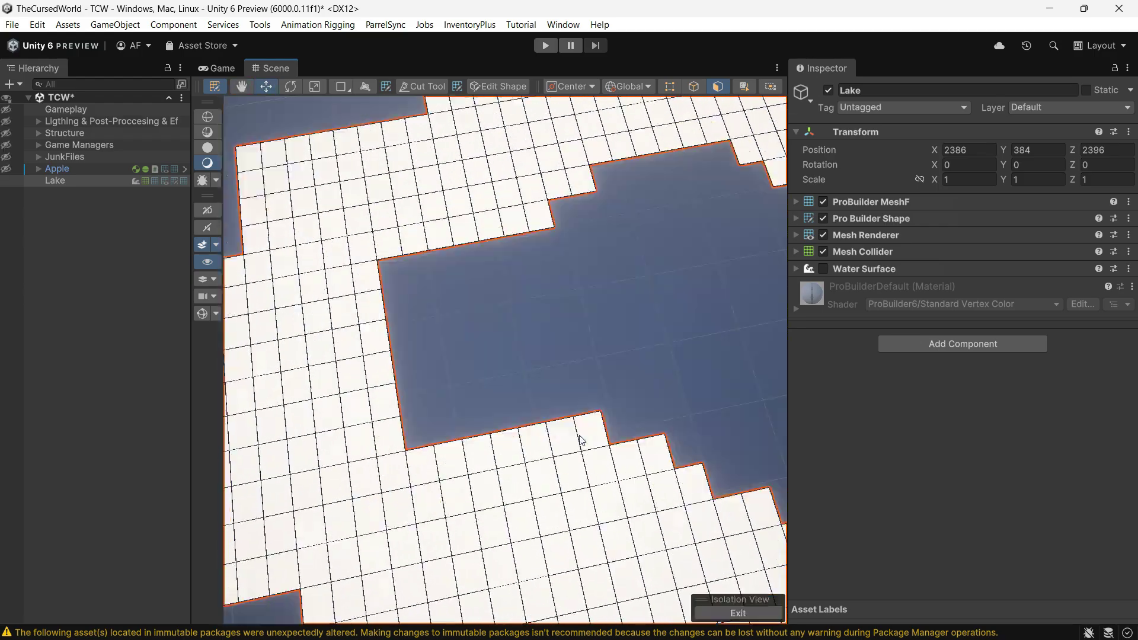
pyautogui.hotkey('shift', 'h')
pyautogui.keyDown('alt'); pyautogui.moveTo(579, 439); pyautogui.dragTo(371, 389); pyautogui.keyUp('alt')
pyautogui.hotkey('shift', 'h')
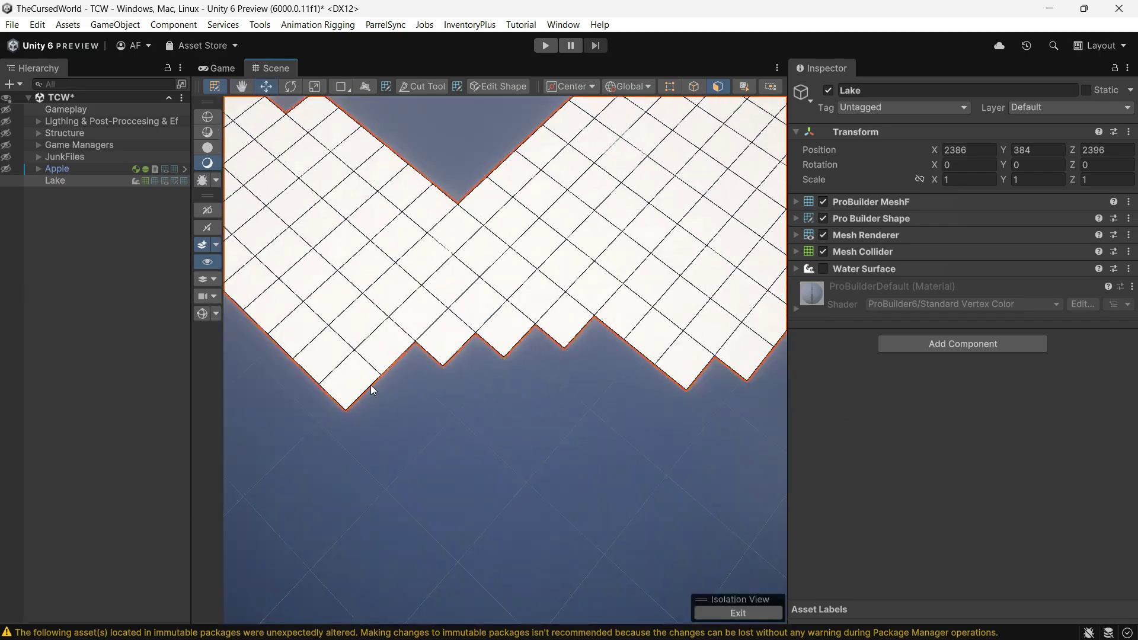
pyautogui.hotkey('shift', 'h')
pyautogui.hotkey('shift', 'h')
pyautogui.moveTo(531, 394)
pyautogui.keyDown('alt'); pyautogui.mouseDown()
pyautogui.moveTo(546, 384)
pyautogui.moveTo(373, 391)
pyautogui.mouseUp(); pyautogui.keyUp('alt')
pyautogui.hotkey('shift', 'h')
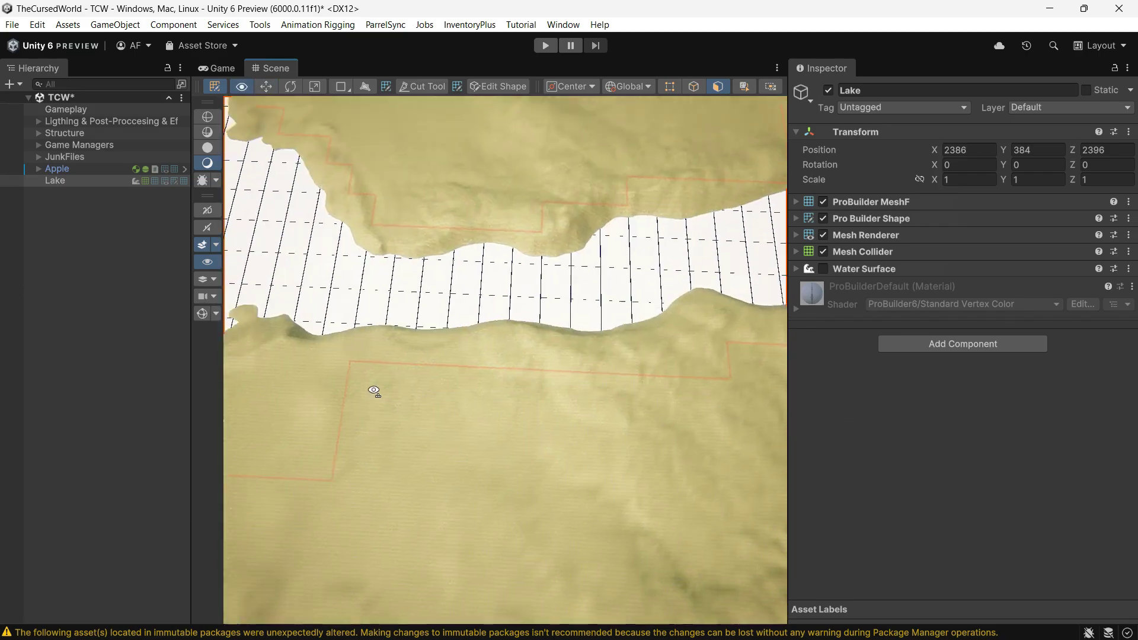
pyautogui.hotkey('shift', 'h')
pyautogui.moveTo(652, 348)
pyautogui.keyDown('alt'); pyautogui.mouseDown()
pyautogui.moveTo(508, 431)
pyautogui.moveTo(372, 264)
pyautogui.mouseUp(); pyautogui.keyUp('alt')
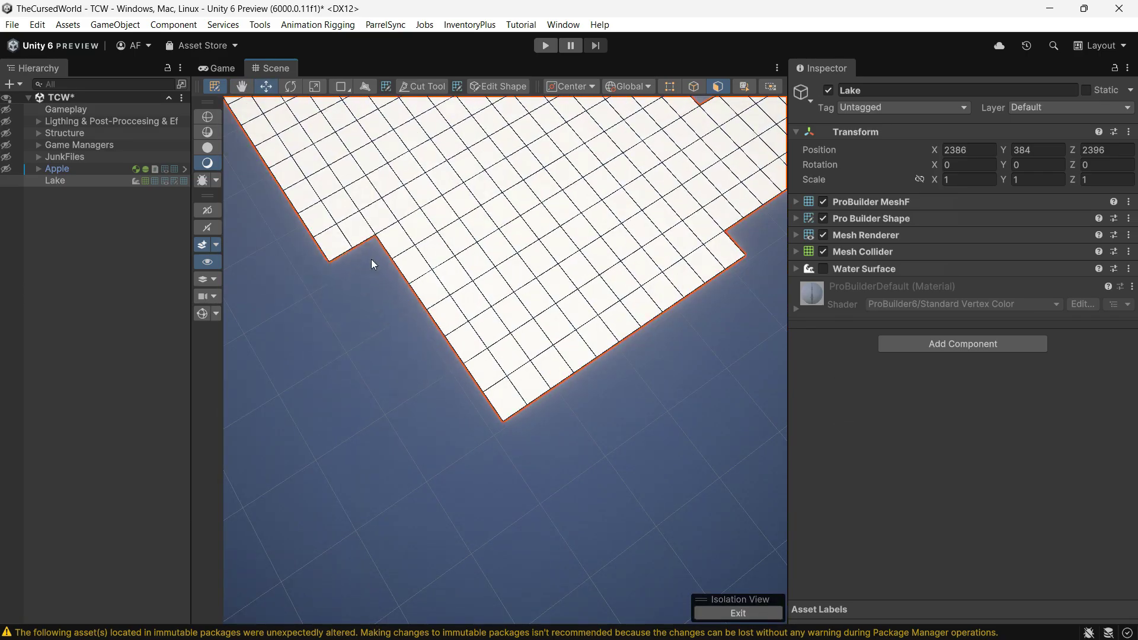
# Step: After a final isolation check, expand the Lake's Water Surface then Pro Builder Shape components
pyautogui.hotkey('shift', 'h')
pyautogui.hotkey('shift', 'h')
pyautogui.moveTo(284, 183)
pyautogui.keyDown('alt'); pyautogui.mouseDown()
pyautogui.moveTo(457, 363)
pyautogui.moveTo(508, 368)
pyautogui.mouseUp(); pyautogui.keyUp('alt')
pyautogui.hotkey('shift', 'h')
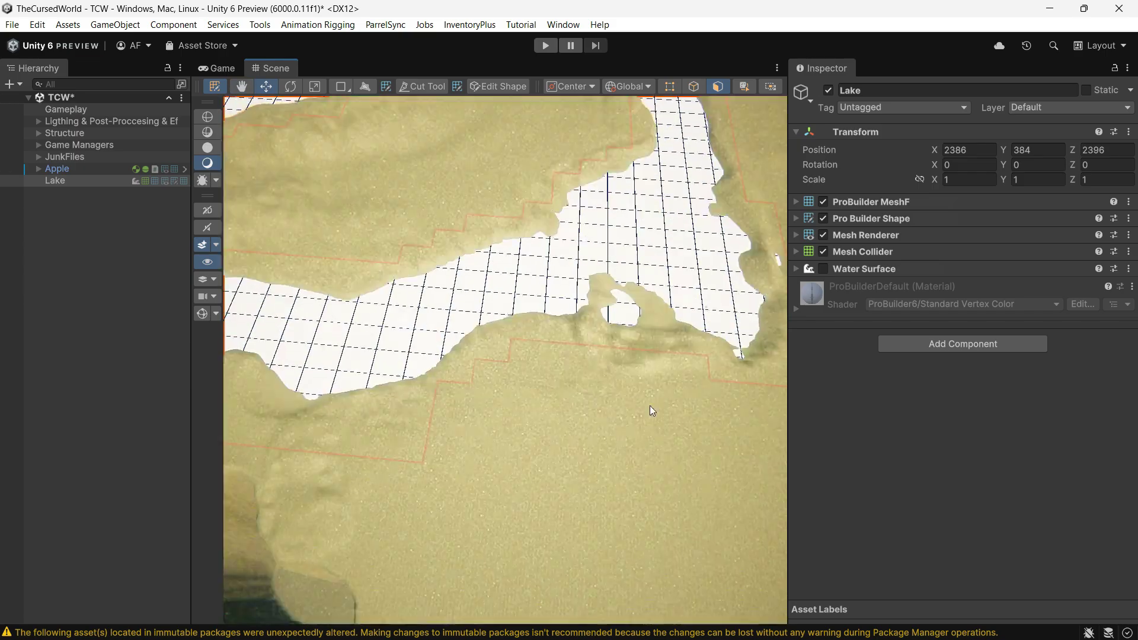
pyautogui.hotkey('shift', 'h')
pyautogui.hotkey('shift', 'h')
pyautogui.moveTo(591, 382)
pyautogui.keyDown('alt'); pyautogui.mouseDown()
pyautogui.moveTo(600, 379)
pyautogui.moveTo(533, 403)
pyautogui.moveTo(593, 386)
pyautogui.moveTo(508, 360)
pyautogui.moveTo(615, 406)
pyautogui.moveTo(466, 396)
pyautogui.mouseUp(); pyautogui.keyUp('alt')
pyautogui.hotkey('shift', 'h')
pyautogui.hotkey('shift', 'h')
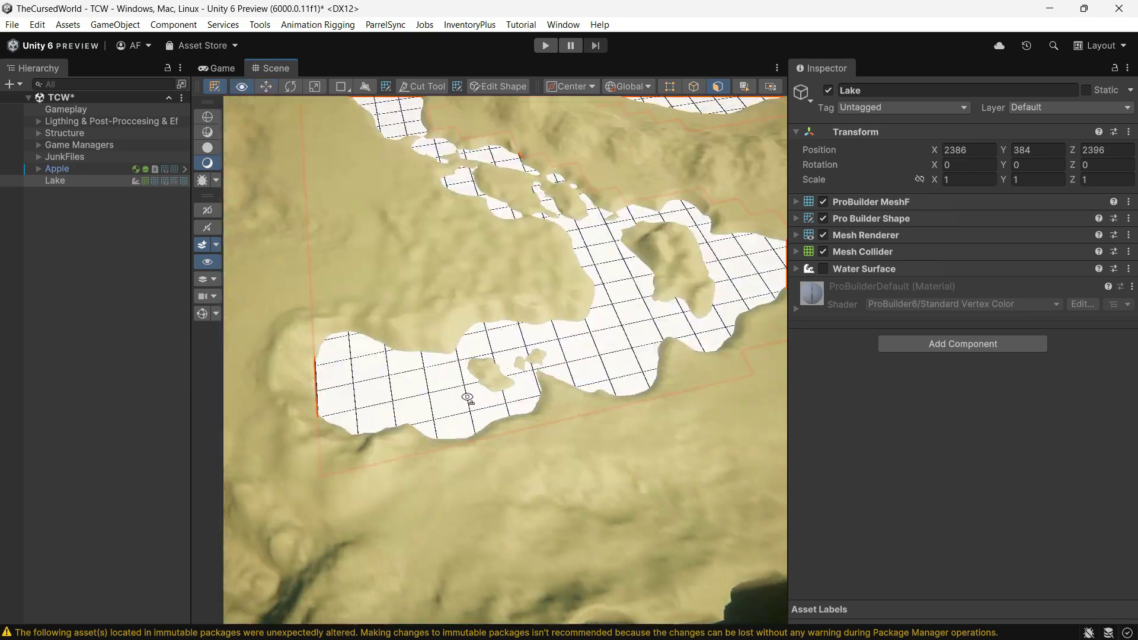
pyautogui.scroll(5, 467, 397)
pyautogui.click(801, 269)
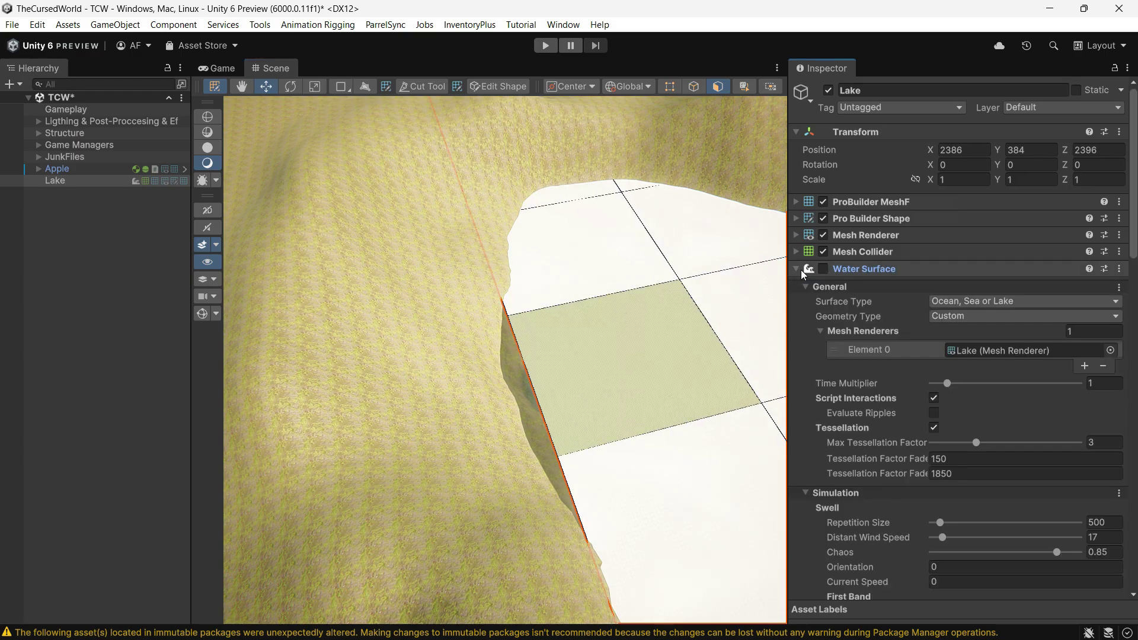
pyautogui.click(796, 234)
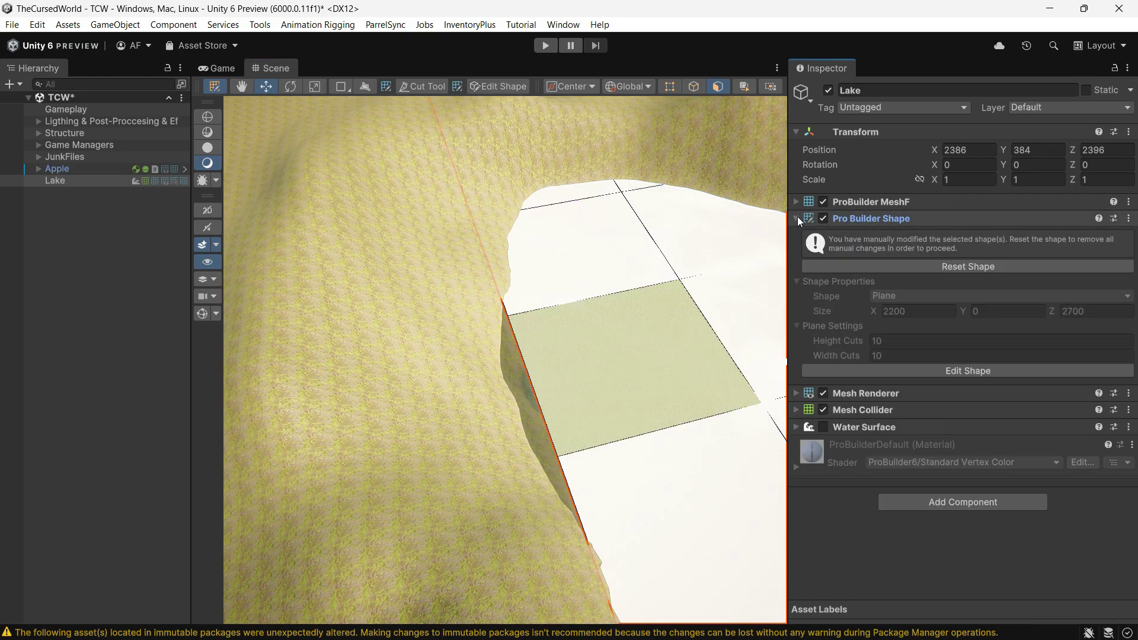
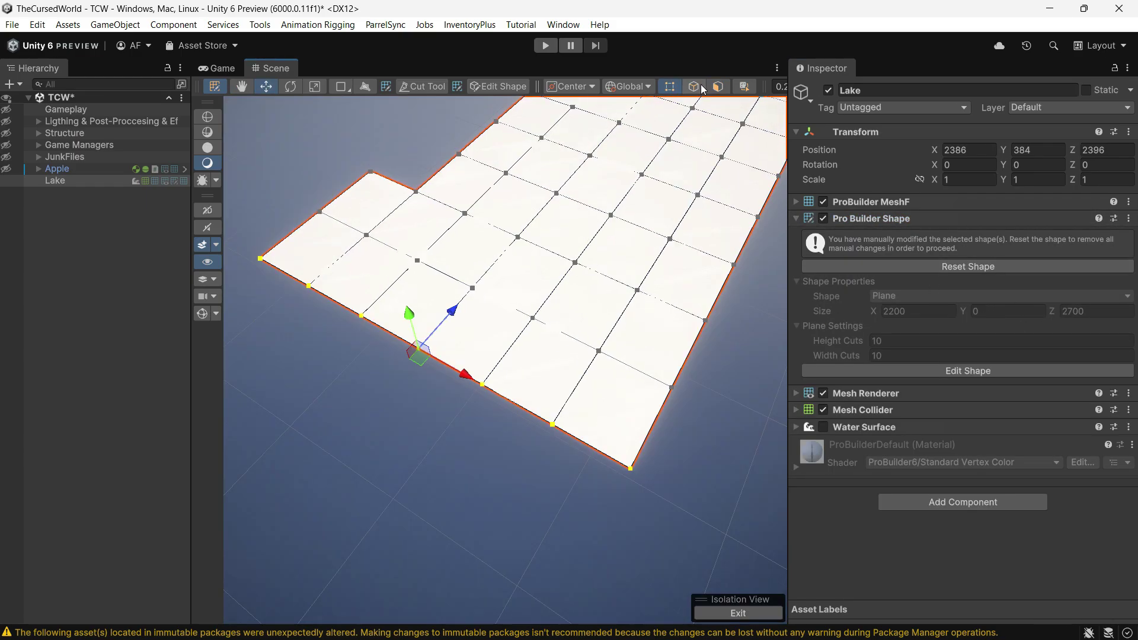
# Step: Select three border edges of the lake plane and drag them outward over the basin
pyautogui.click(463, 369)
pyautogui.keyDown('shift'); pyautogui.click(371, 324); pyautogui.keyUp('shift')
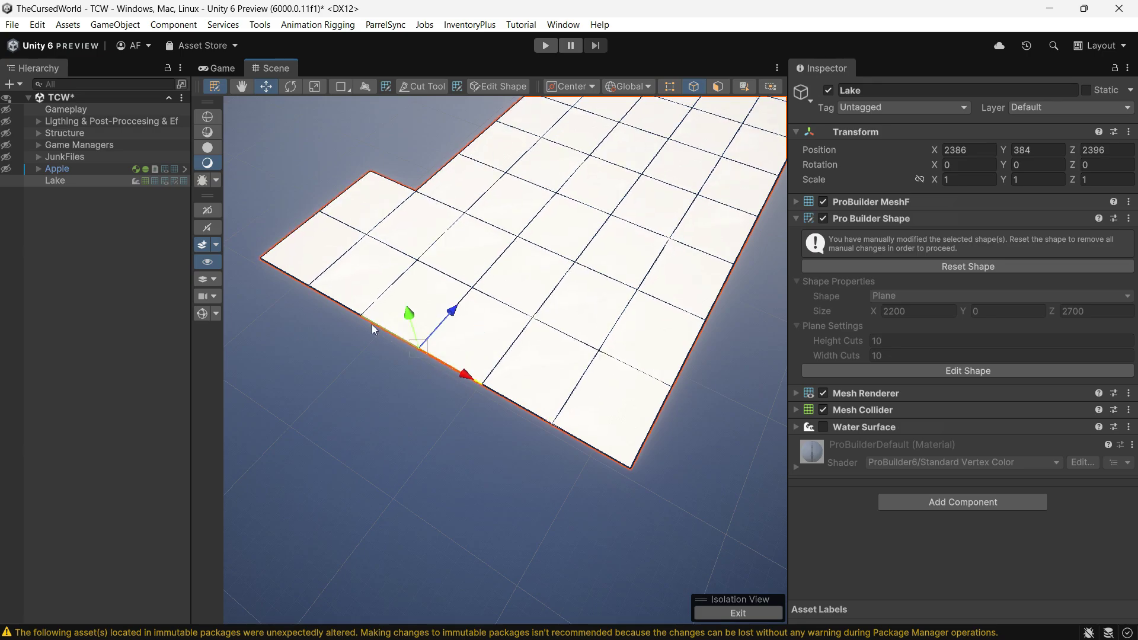
pyautogui.keyDown('shift'); pyautogui.click(580, 444); pyautogui.keyUp('shift')
pyautogui.moveTo(451, 320); pyautogui.dragTo(402, 358)
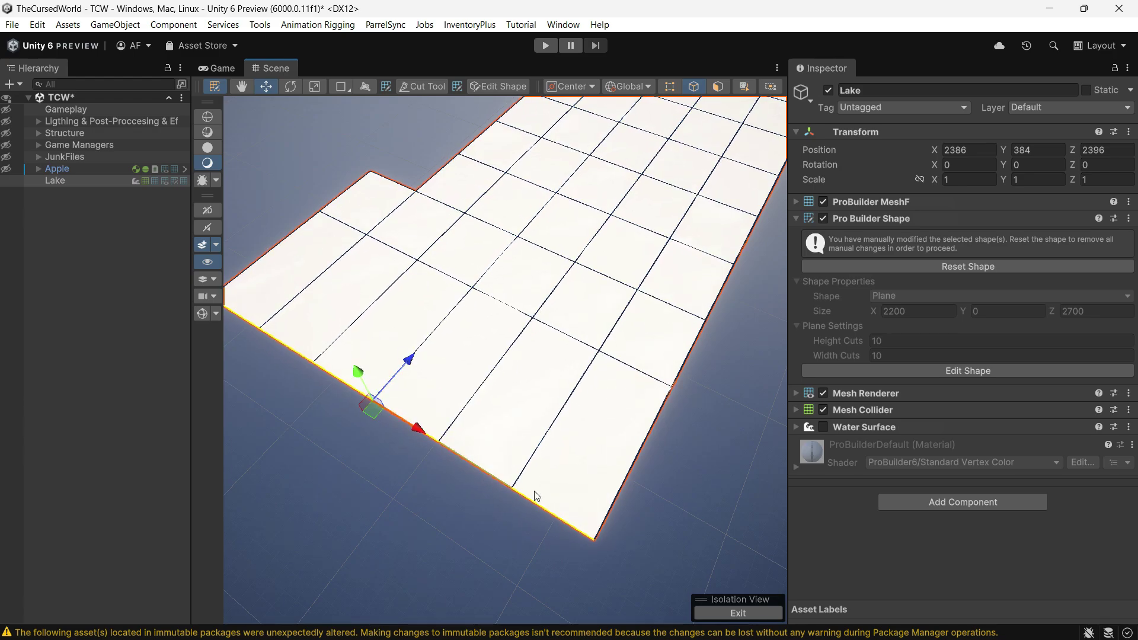
# Step: Toggle Isolation View to check the lake plane against the surrounding terrain
pyautogui.hotkey('shift', 'h')
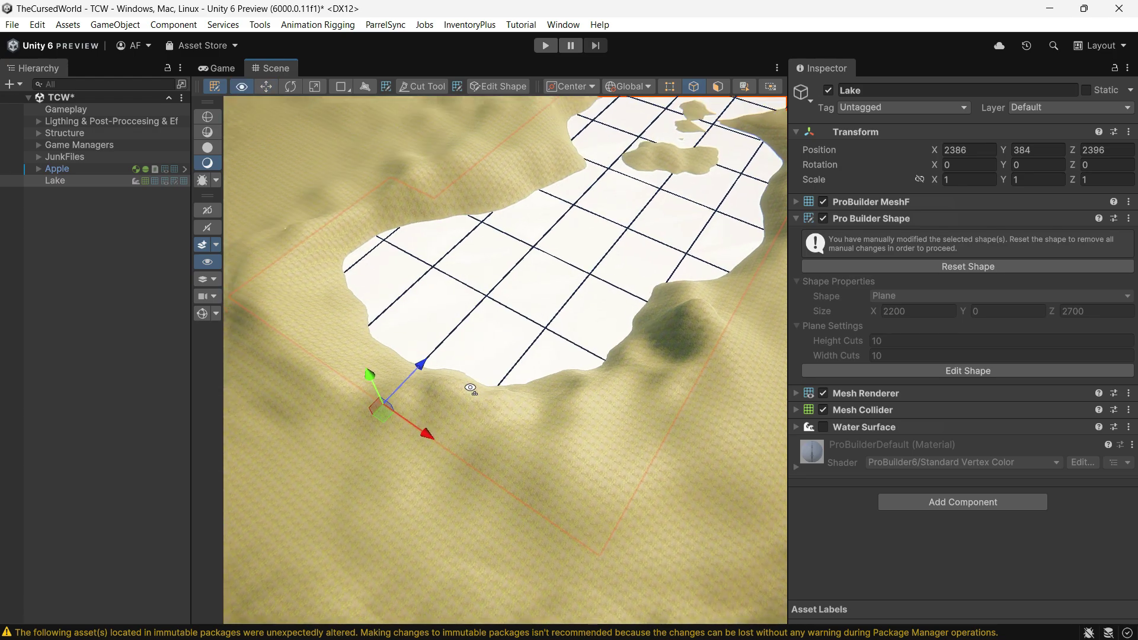
pyautogui.hotkey('shift', 'h')
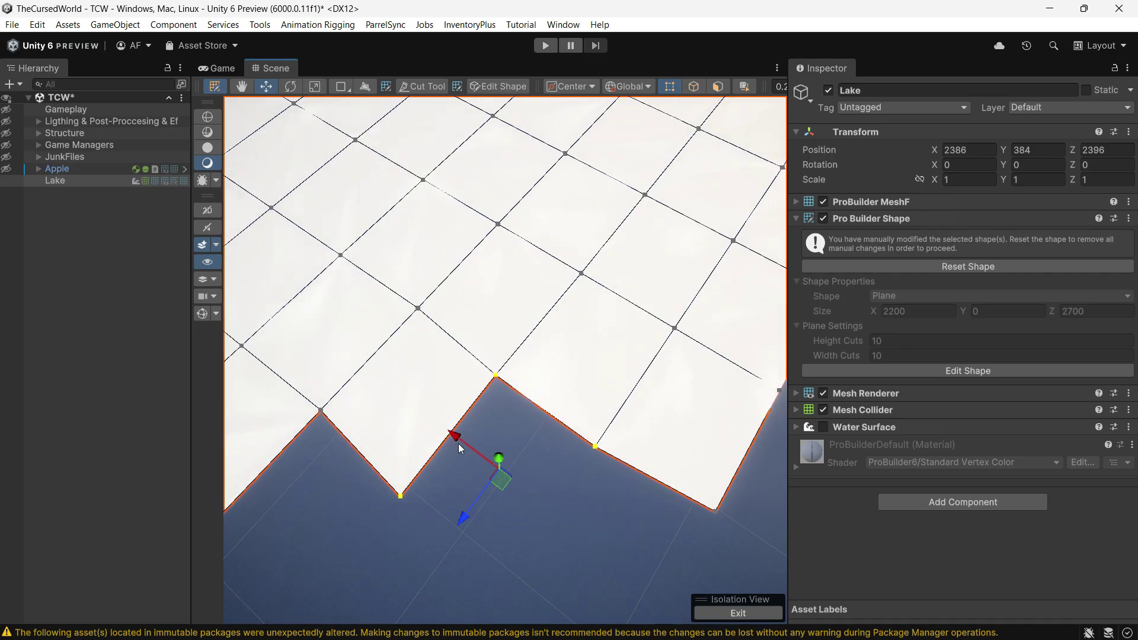
pyautogui.hotkey('shift', 'h')
pyautogui.moveTo(472, 469)
pyautogui.keyDown('alt'); pyautogui.mouseDown()
pyautogui.moveTo(553, 372)
pyautogui.moveTo(869, 410)
pyautogui.moveTo(132, 445)
pyautogui.moveTo(480, 373)
pyautogui.mouseUp(); pyautogui.keyUp('alt')
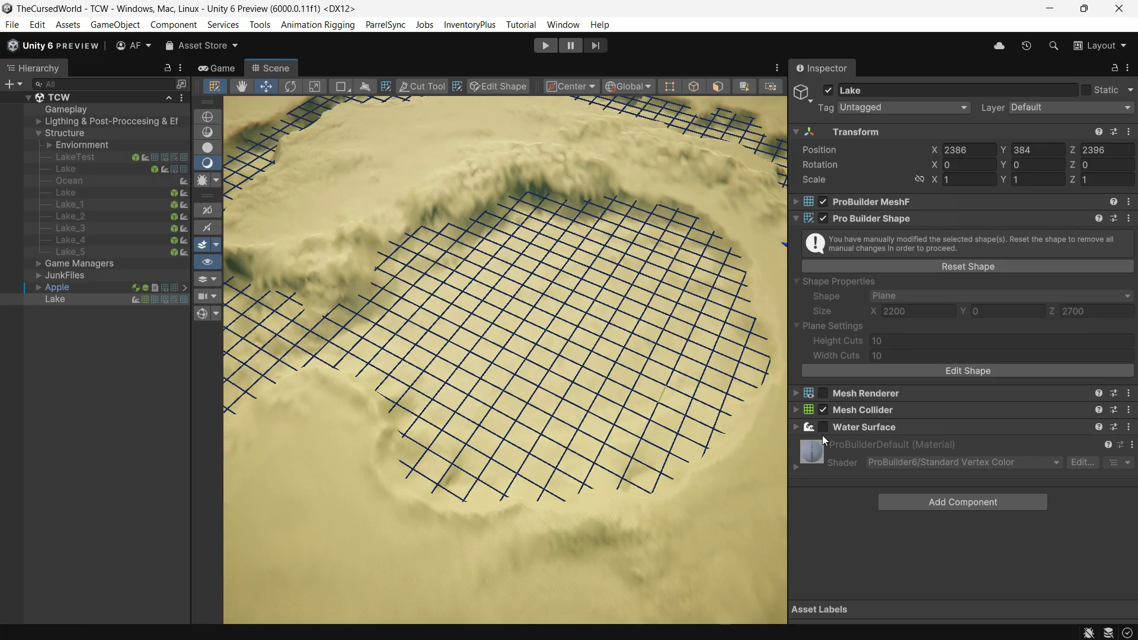
# Step: Enable the Water Surface component on Lake and fly around to preview the rendered water
pyautogui.click(823, 426)
pyautogui.keyDown('alt'); pyautogui.moveTo(636, 399); pyautogui.dragTo(163, 378); pyautogui.keyUp('alt')
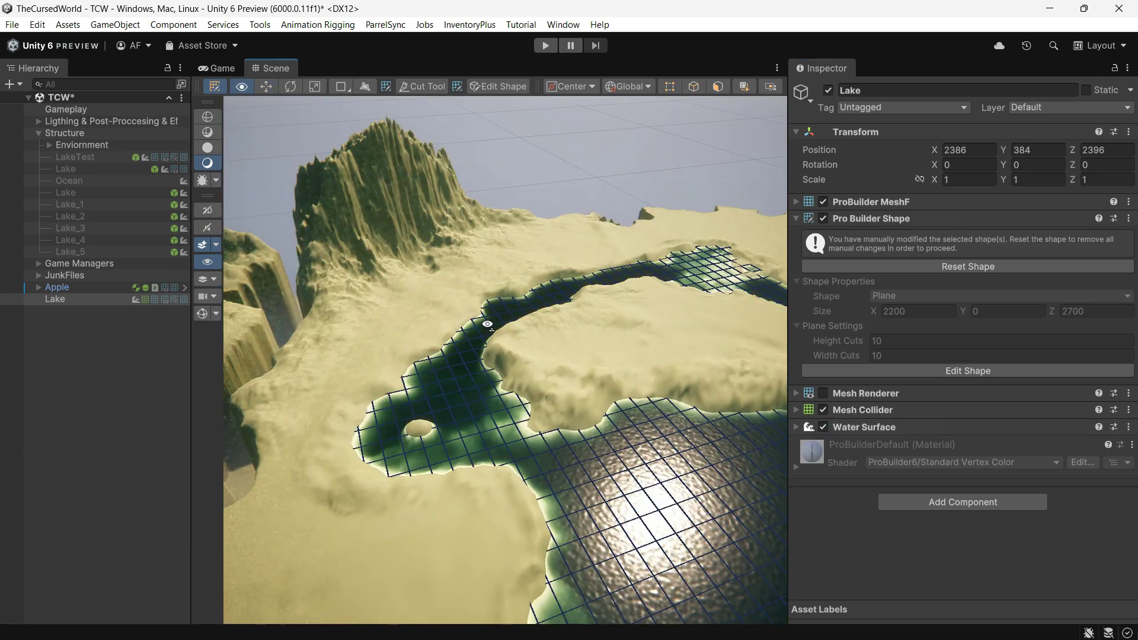
pyautogui.click(164, 378)
pyautogui.moveTo(244, 126)
pyautogui.keyDown('alt'); pyautogui.mouseDown()
pyautogui.moveTo(858, 299)
pyautogui.moveTo(919, 386)
pyautogui.moveTo(999, 370)
pyautogui.mouseUp(); pyautogui.keyUp('alt')
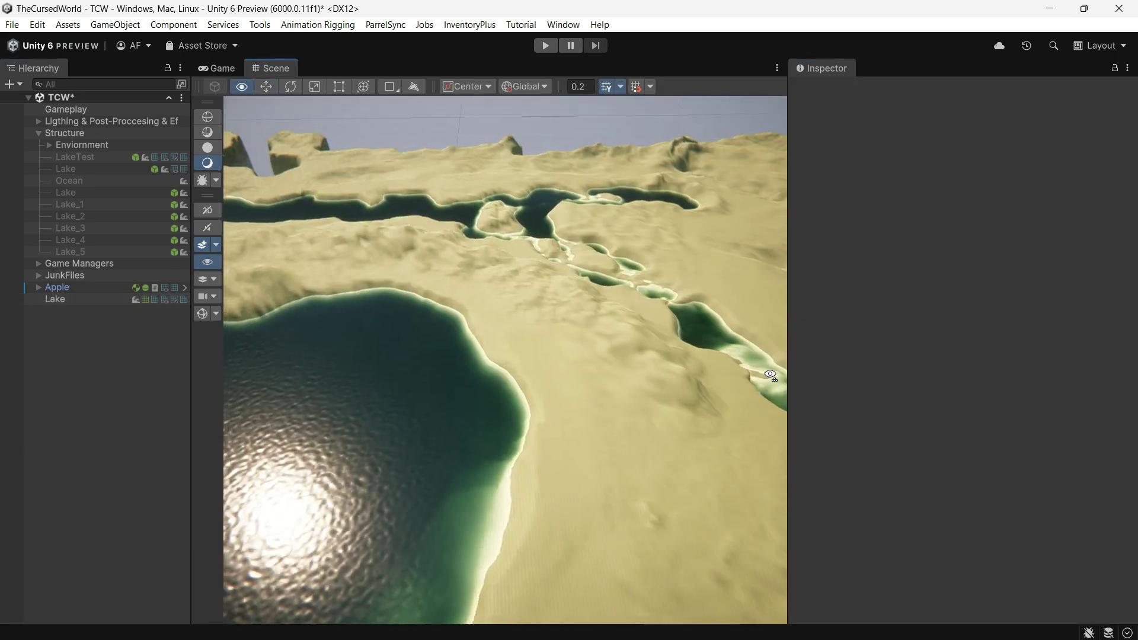
pyautogui.moveTo(770, 374)
pyautogui.mouseDown(button='right')
pyautogui.moveTo(665, 431)
pyautogui.moveTo(389, 340)
pyautogui.moveTo(309, 371)
pyautogui.mouseUp(button='right')
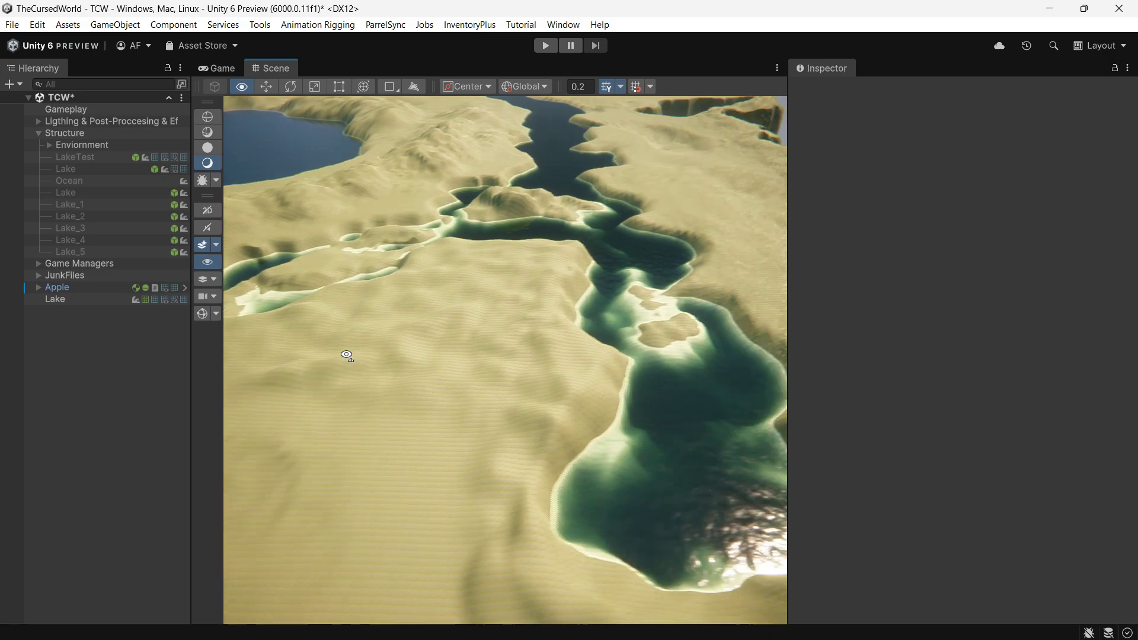
pyautogui.moveTo(310, 371); pyautogui.dragTo(350, 356, button='right')
# Step: Enable the Underwater option on the Lake water surface
pyautogui.click(934, 326)
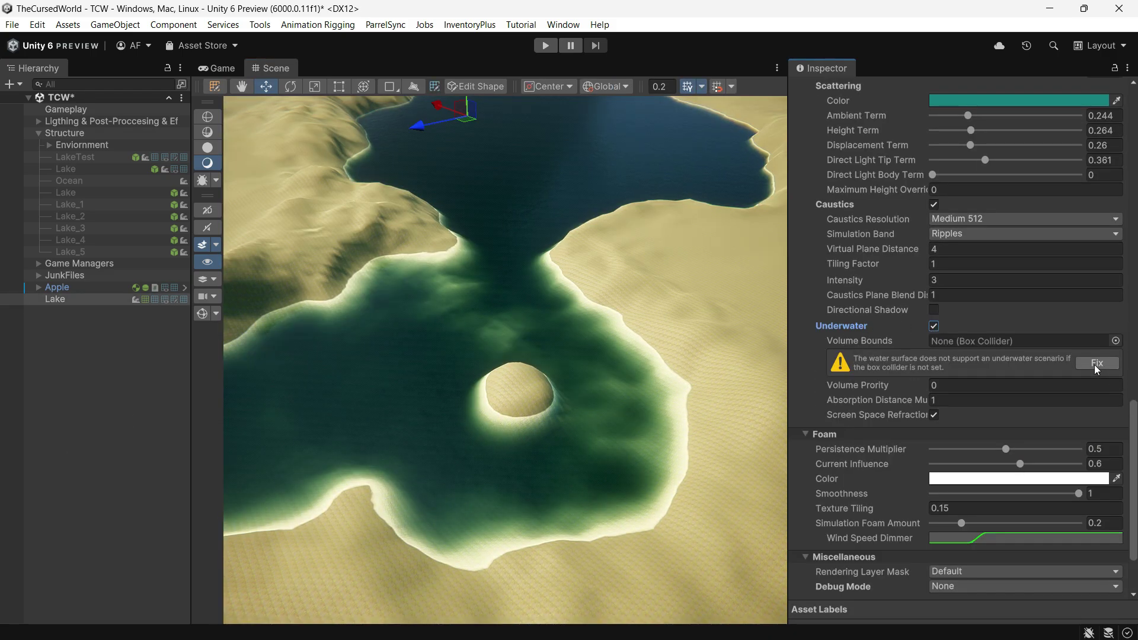
# Step: Add a Box Collider as Volume Bounds and lower its Center Y to about -43.08
pyautogui.click(1038, 374)
pyautogui.scroll(-3, 875, 469)
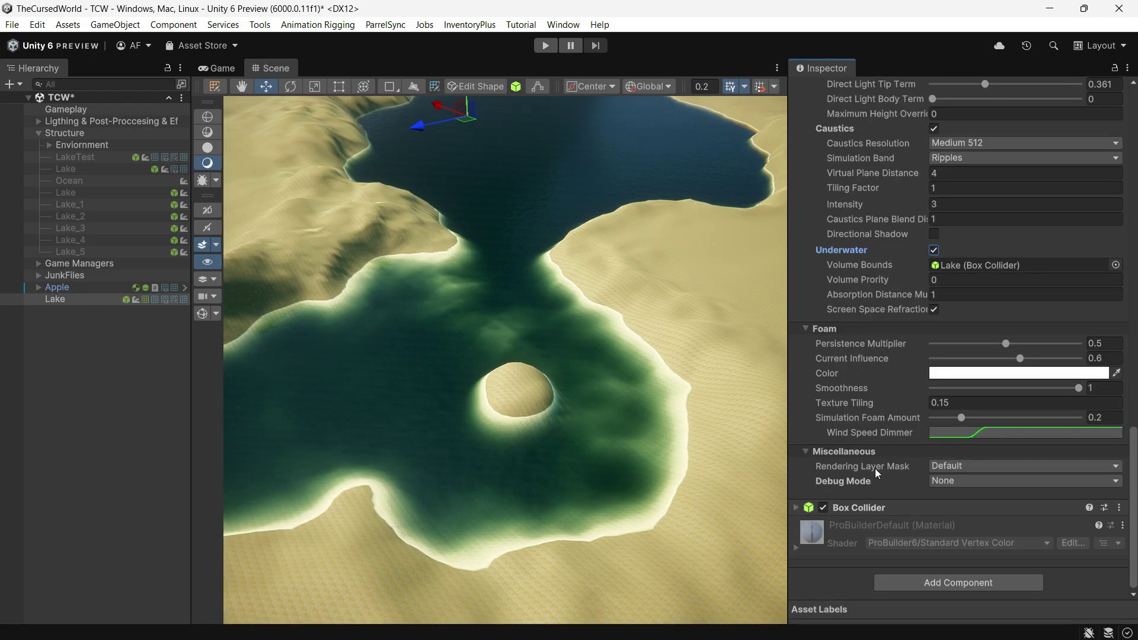
pyautogui.press('f')
pyautogui.moveTo(499, 291)
pyautogui.mouseDown()
pyautogui.moveTo(500, 278)
pyautogui.moveTo(499, 314)
pyautogui.mouseUp()
pyautogui.moveTo(556, 353)
pyautogui.keyDown('alt'); pyautogui.mouseDown()
pyautogui.moveTo(539, 351)
pyautogui.moveTo(584, 341)
pyautogui.moveTo(566, 338)
pyautogui.moveTo(585, 275)
pyautogui.moveTo(564, 289)
pyautogui.moveTo(572, 281)
pyautogui.mouseUp(); pyautogui.keyUp('alt')
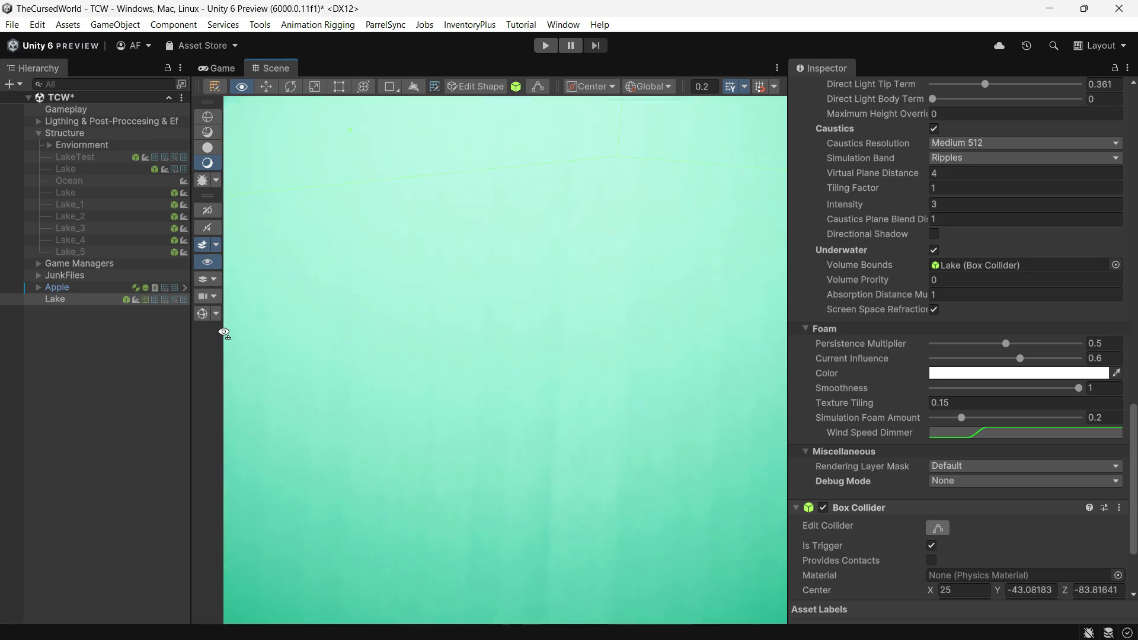
# Step: Orbit the camera under the water to inspect the underwater tint near the mound
pyautogui.moveTo(396, 378)
pyautogui.keyDown('alt'); pyautogui.mouseDown()
pyautogui.moveTo(564, 374)
pyautogui.moveTo(592, 328)
pyautogui.moveTo(612, 234)
pyautogui.moveTo(661, 246)
pyautogui.moveTo(635, 221)
pyautogui.moveTo(617, 281)
pyautogui.mouseUp(); pyautogui.keyUp('alt')
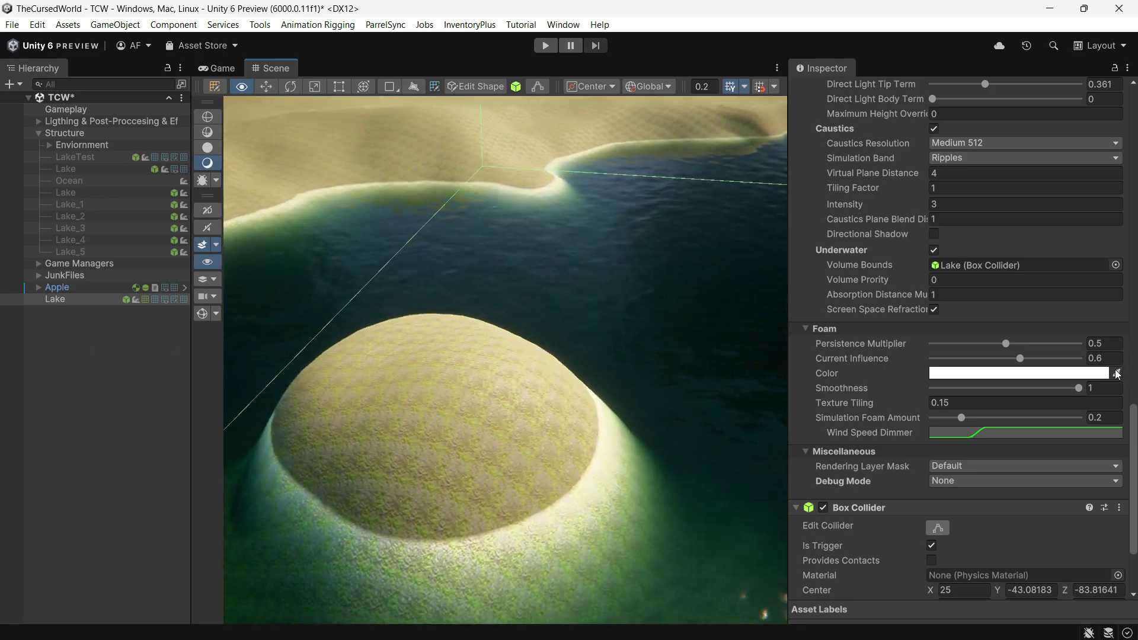
pyautogui.moveTo(605, 338)
pyautogui.keyDown('alt'); pyautogui.mouseDown()
pyautogui.moveTo(560, 321)
pyautogui.moveTo(542, 261)
pyautogui.moveTo(542, 197)
pyautogui.moveTo(537, 262)
pyautogui.moveTo(679, 327)
pyautogui.moveTo(615, 323)
pyautogui.moveTo(650, 407)
pyautogui.moveTo(722, 378)
pyautogui.moveTo(465, 435)
pyautogui.moveTo(722, 414)
pyautogui.moveTo(502, 354)
pyautogui.moveTo(526, 388)
pyautogui.moveTo(659, 389)
pyautogui.moveTo(582, 244)
pyautogui.moveTo(450, 160)
pyautogui.moveTo(518, 232)
pyautogui.moveTo(537, 286)
pyautogui.moveTo(389, 282)
pyautogui.moveTo(545, 309)
pyautogui.moveTo(682, 361)
pyautogui.moveTo(763, 427)
pyautogui.moveTo(712, 418)
pyautogui.moveTo(753, 427)
pyautogui.mouseUp(); pyautogui.keyUp('alt')
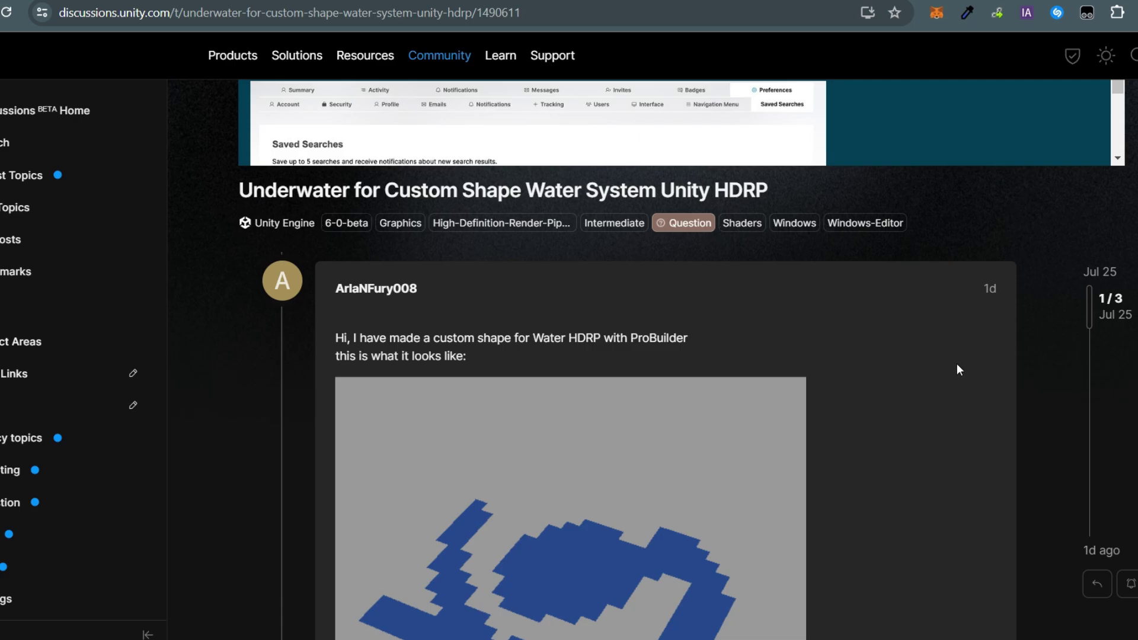
pyautogui.scroll(-3, 925, 356)
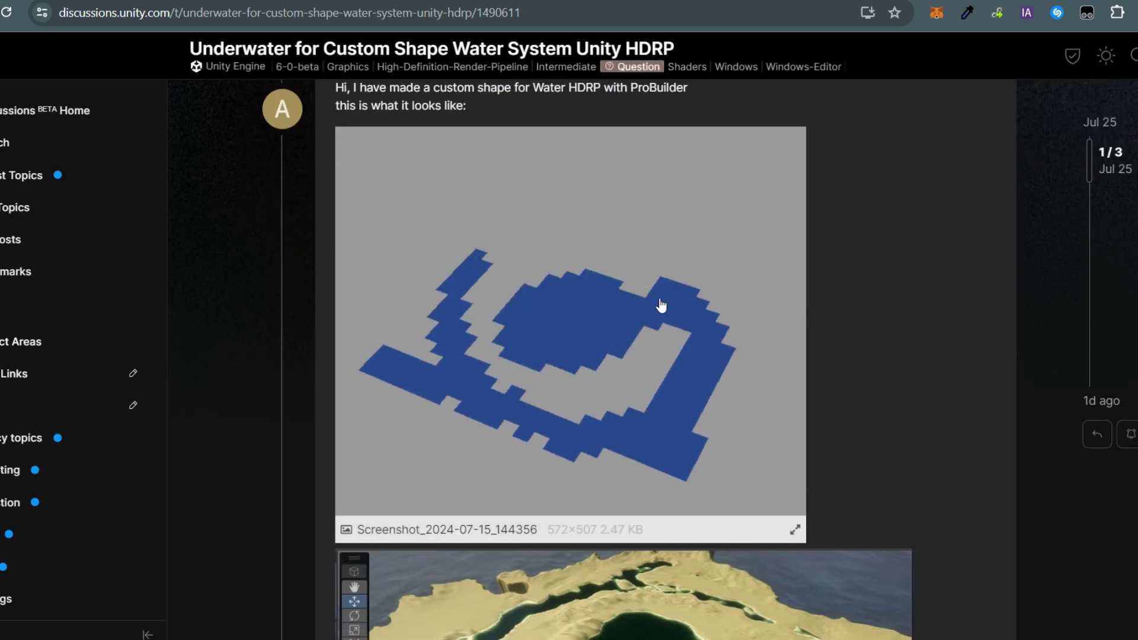
pyautogui.scroll(-1, 1046, 406)
pyautogui.scroll(-2, 1047, 406)
pyautogui.scroll(-3, 1047, 406)
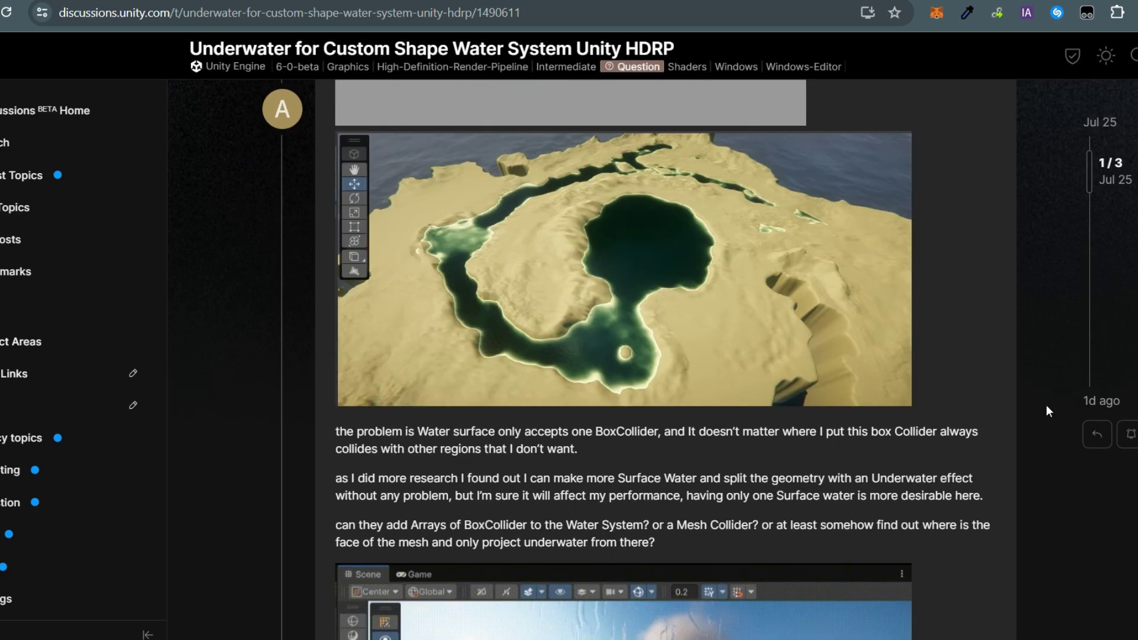
pyautogui.scroll(-1, 1037, 408)
pyautogui.scroll(-1, 1038, 407)
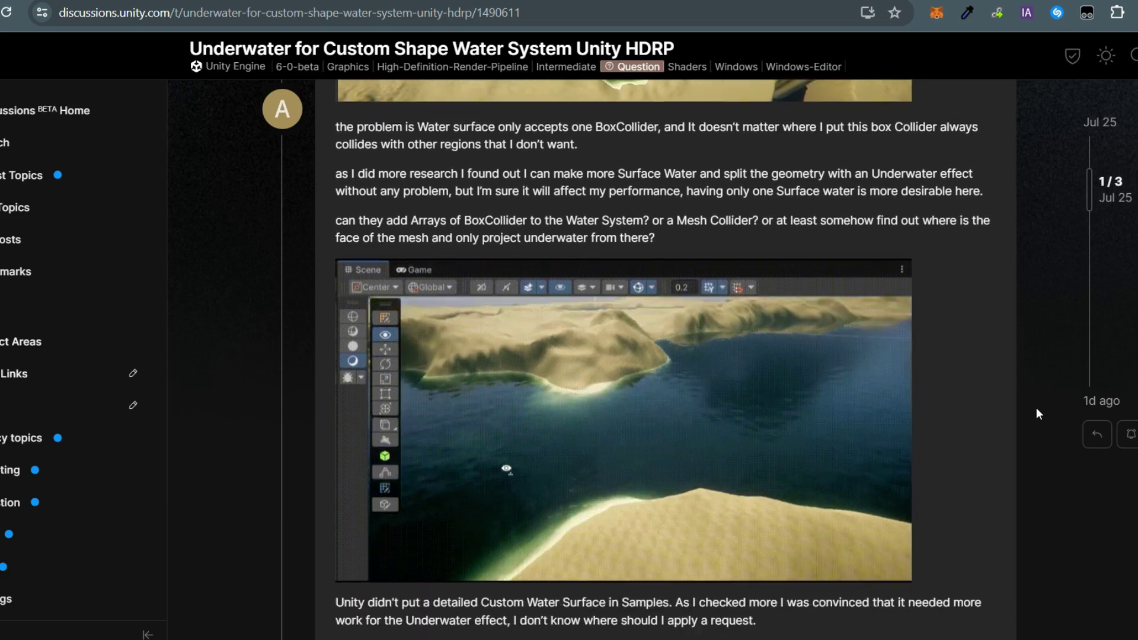
pyautogui.scroll(-3, 1037, 408)
pyautogui.scroll(-1, 1037, 408)
pyautogui.scroll(-1, 949, 427)
pyautogui.scroll(-6, 886, 393)
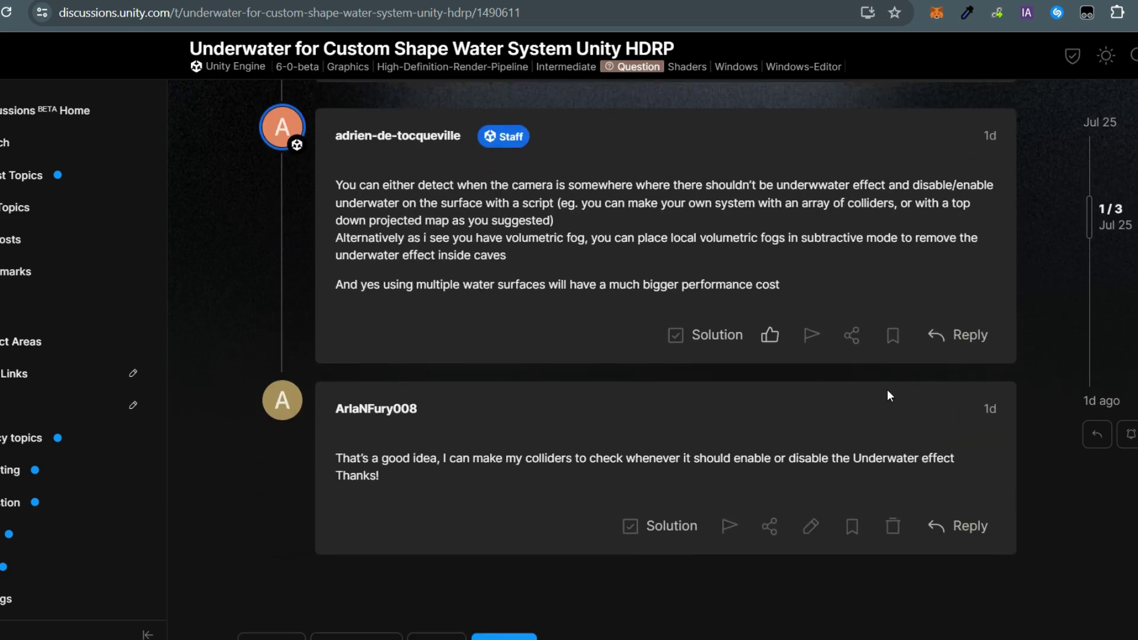
pyautogui.scroll(1, 297, 255)
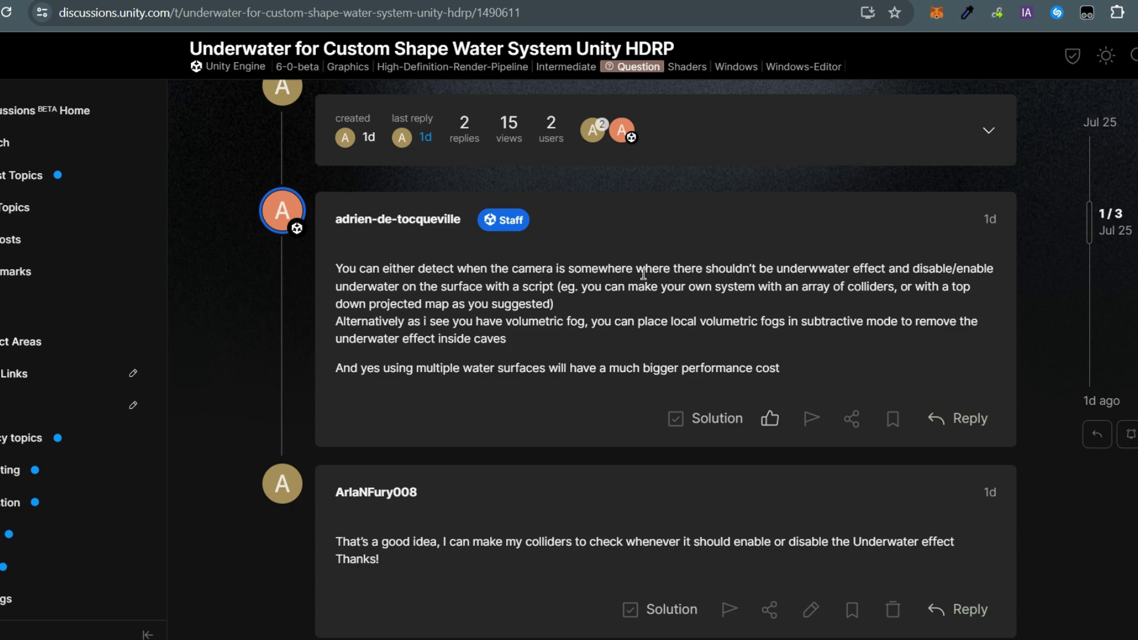
pyautogui.moveTo(862, 271); pyautogui.dragTo(984, 286)
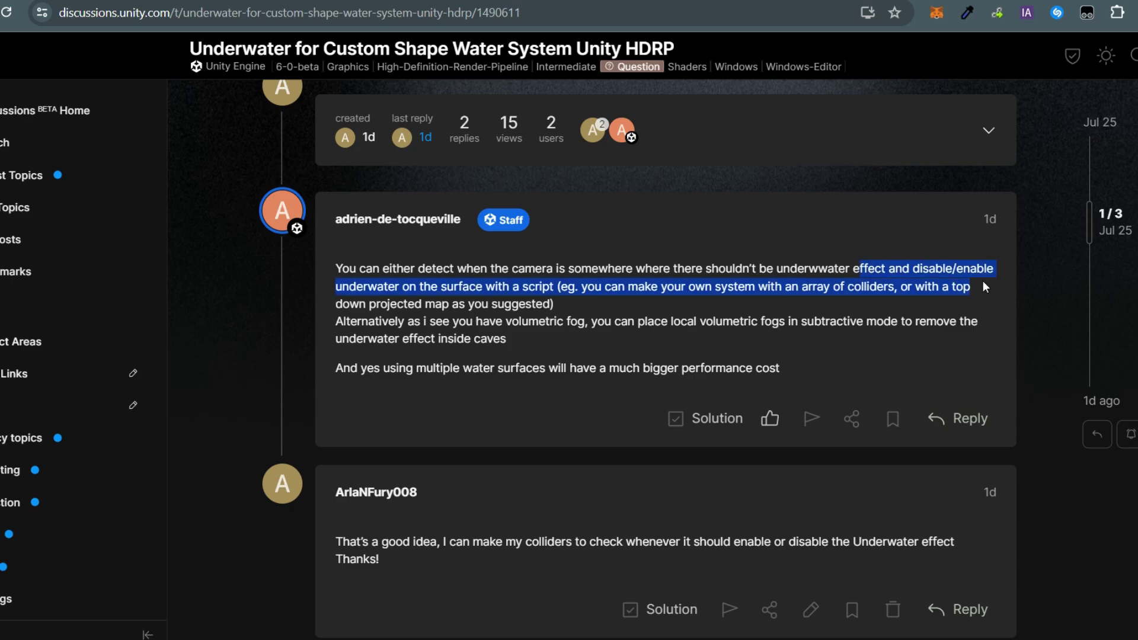
pyautogui.click(470, 297)
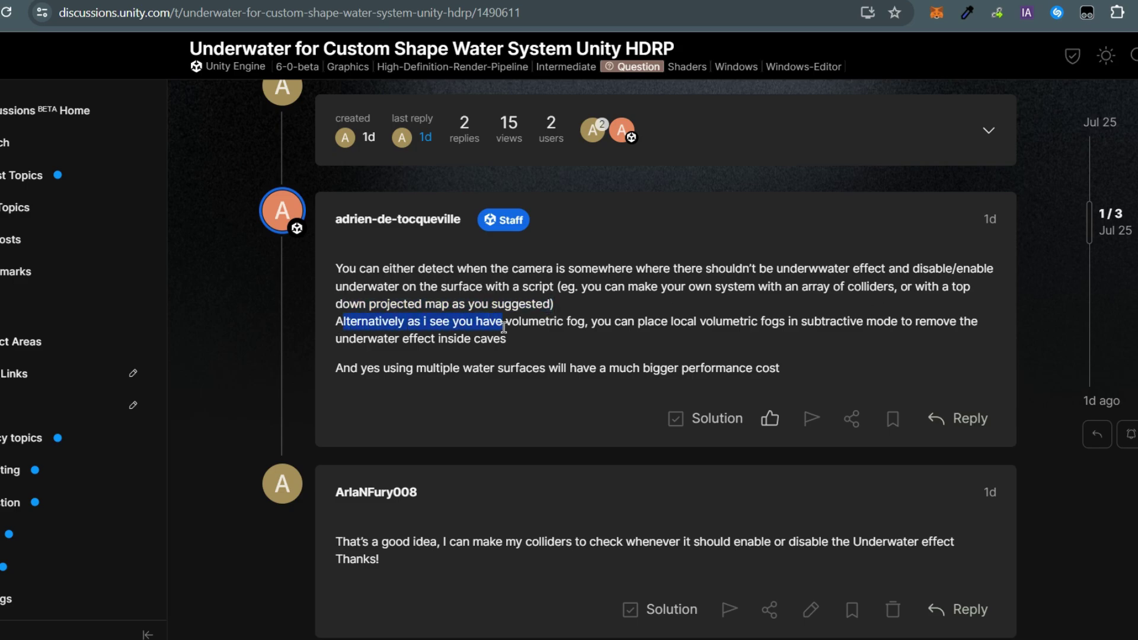
pyautogui.click(962, 321)
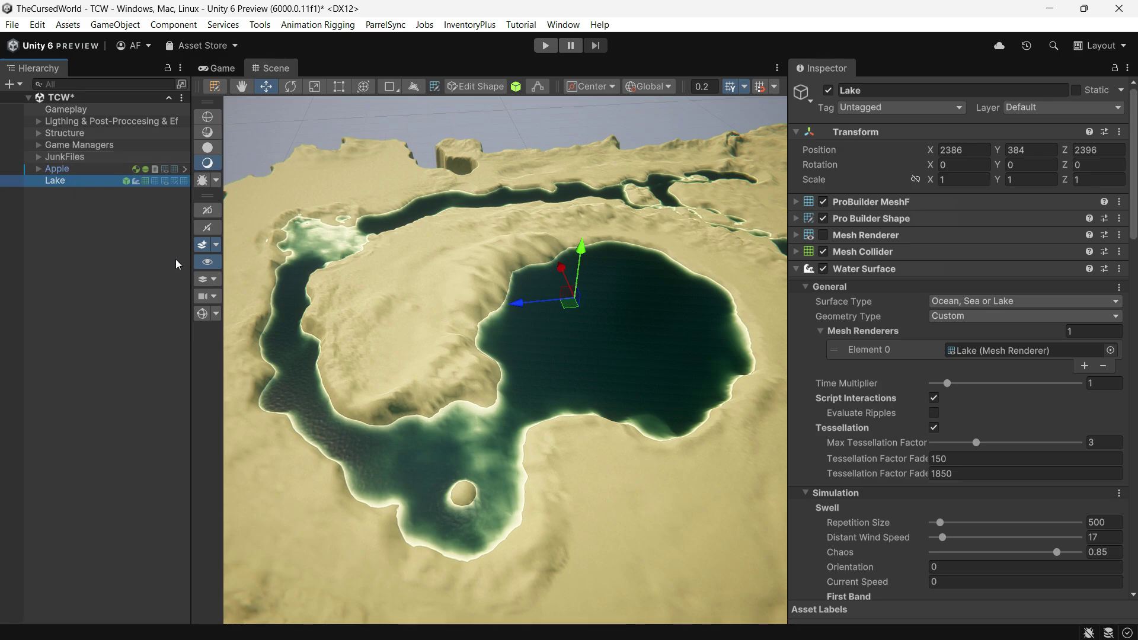
pyautogui.scroll(-5, 1032, 421)
pyautogui.scroll(-5, 1031, 421)
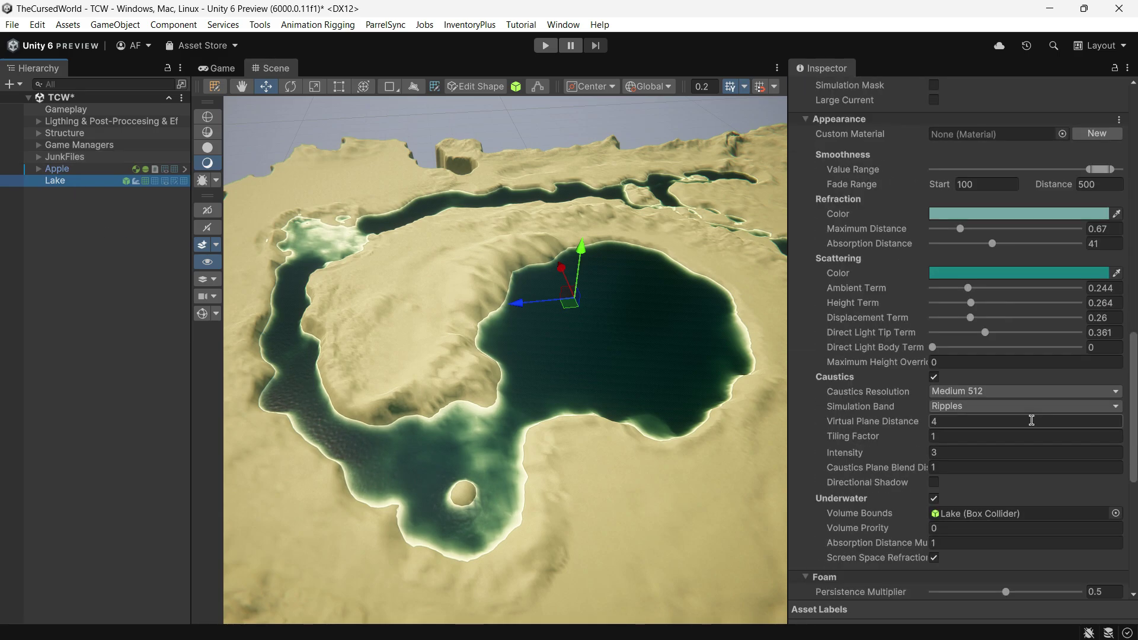
pyautogui.scroll(-6, 1031, 421)
pyautogui.scroll(1, 1031, 421)
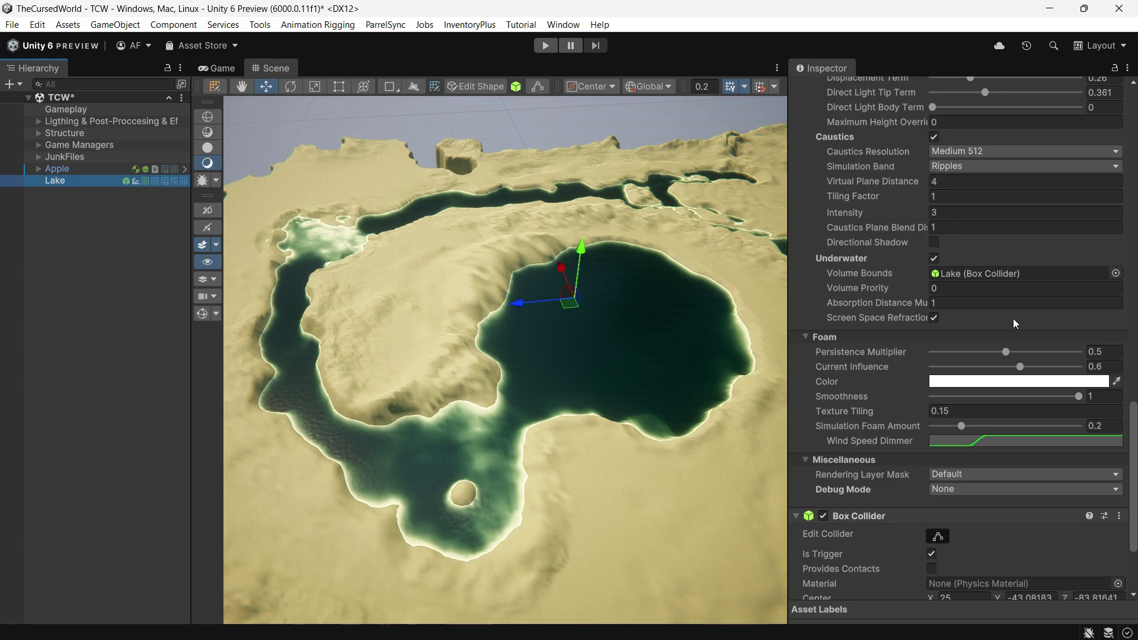
pyautogui.moveTo(615, 404); pyautogui.dragTo(707, 400, button='right')
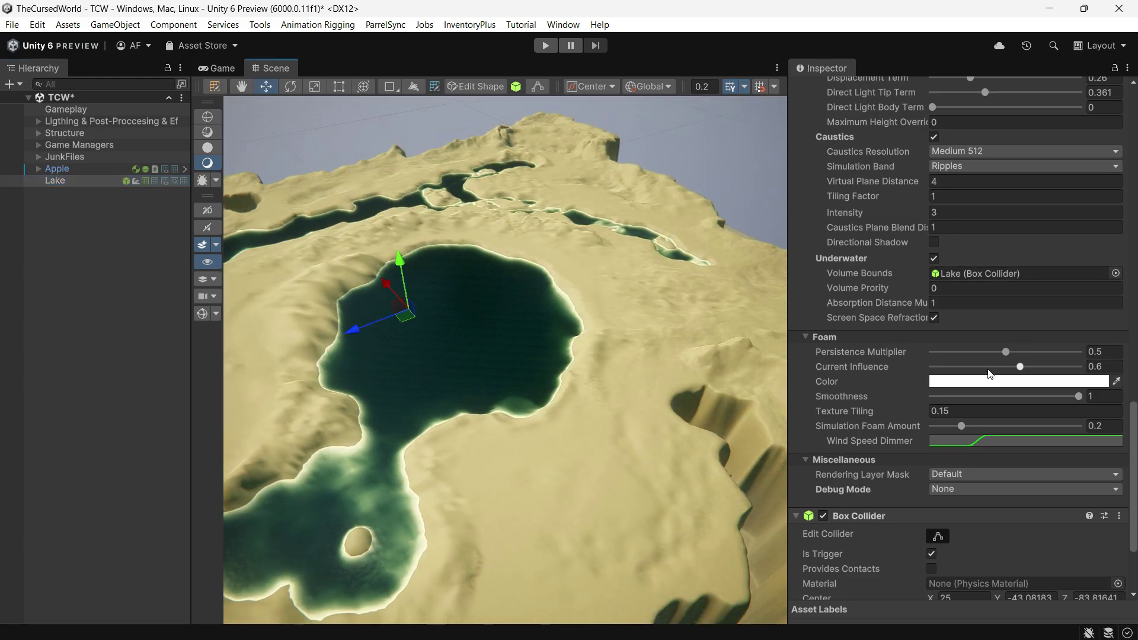
pyautogui.moveTo(498, 392)
pyautogui.mouseDown(button='right')
pyautogui.moveTo(570, 414)
pyautogui.moveTo(657, 394)
pyautogui.moveTo(508, 382)
pyautogui.moveTo(628, 407)
pyautogui.moveTo(650, 407)
pyautogui.moveTo(646, 387)
pyautogui.moveTo(412, 359)
pyautogui.moveTo(482, 341)
pyautogui.moveTo(551, 355)
pyautogui.moveTo(607, 333)
pyautogui.moveTo(490, 330)
pyautogui.moveTo(392, 359)
pyautogui.moveTo(529, 374)
pyautogui.moveTo(412, 255)
pyautogui.mouseUp(button='right')
pyautogui.click(264, 27)
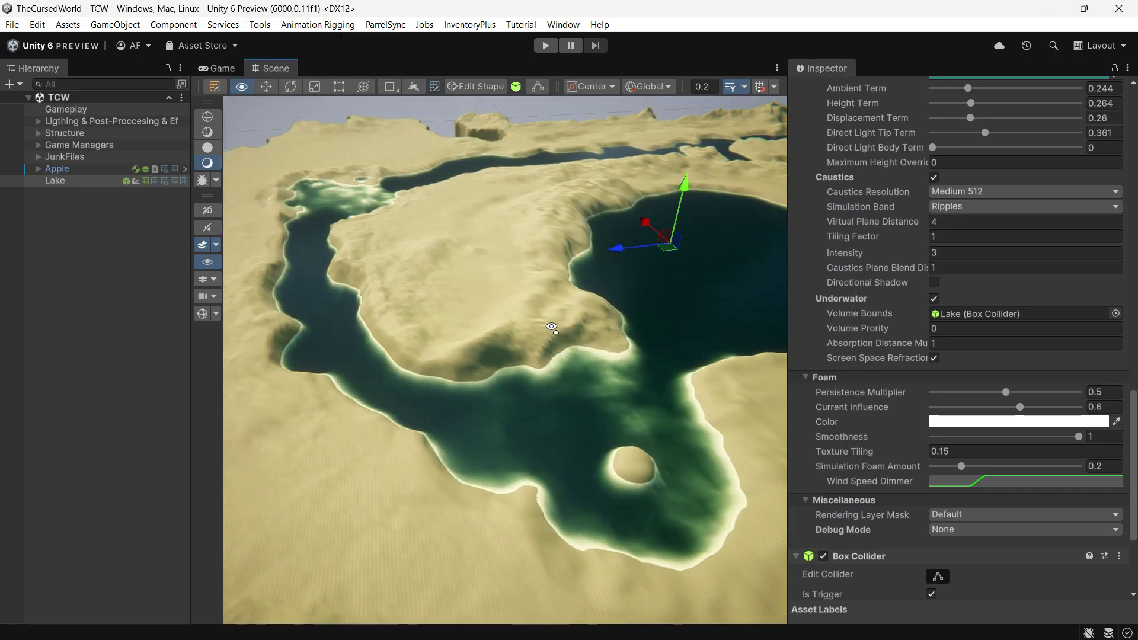
pyautogui.moveTo(569, 355)
pyautogui.mouseDown(button='right')
pyautogui.moveTo(619, 395)
pyautogui.moveTo(802, 247)
pyautogui.moveTo(552, 253)
pyautogui.mouseUp(button='right')
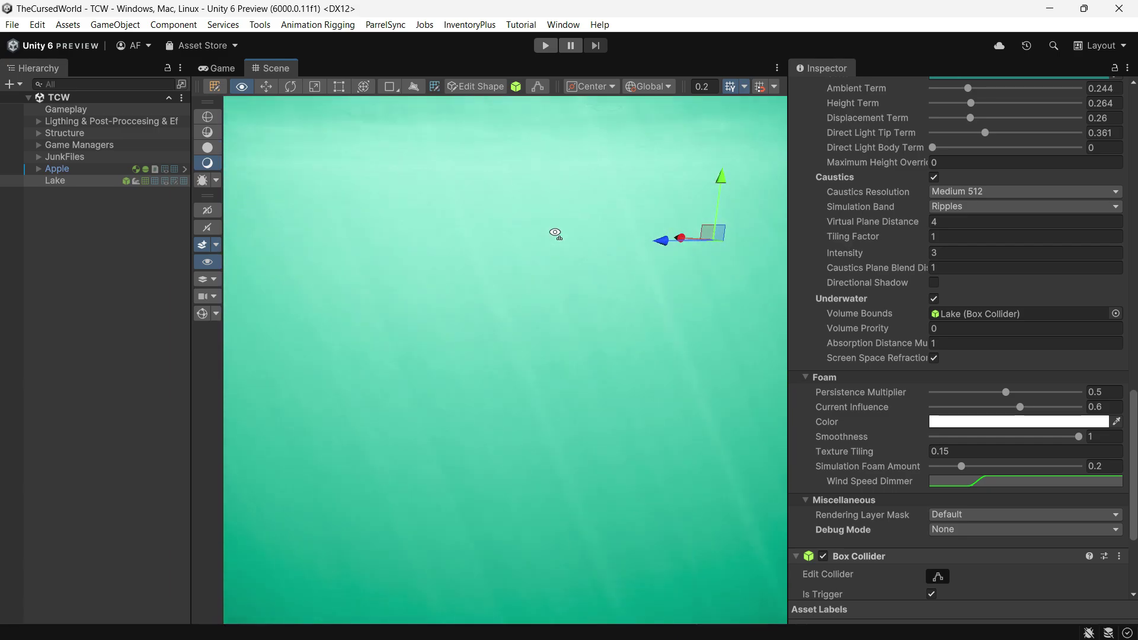
pyautogui.moveTo(552, 252)
pyautogui.mouseDown(button='right')
pyautogui.moveTo(294, 327)
pyautogui.moveTo(241, 257)
pyautogui.moveTo(269, 335)
pyautogui.mouseUp(button='right')
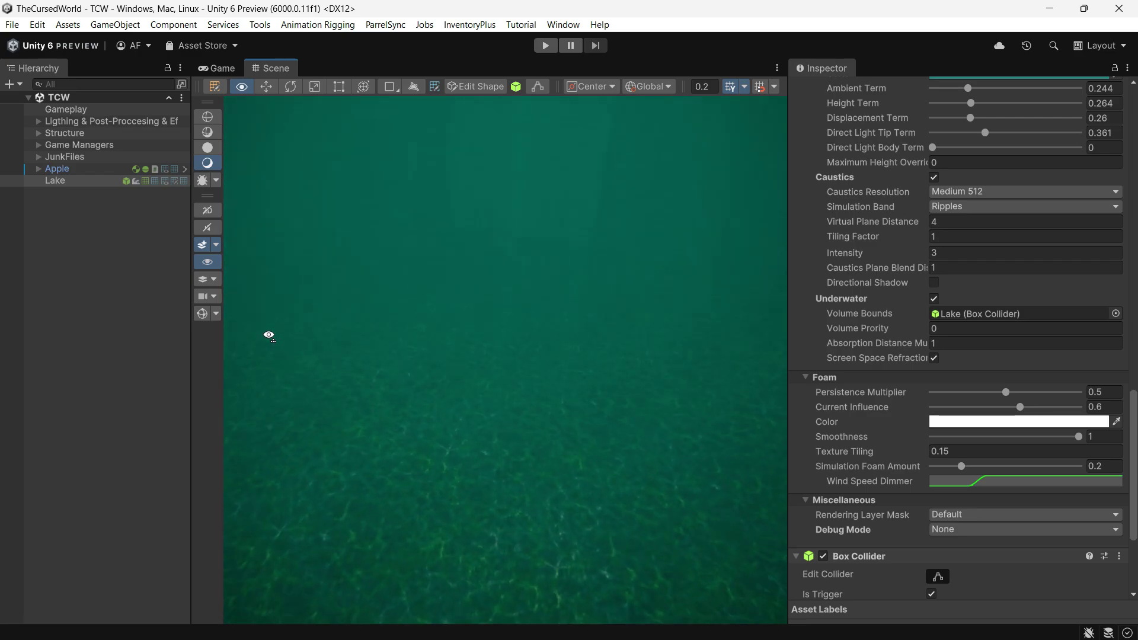
pyautogui.moveTo(327, 303); pyautogui.dragTo(152, 563, button='right')
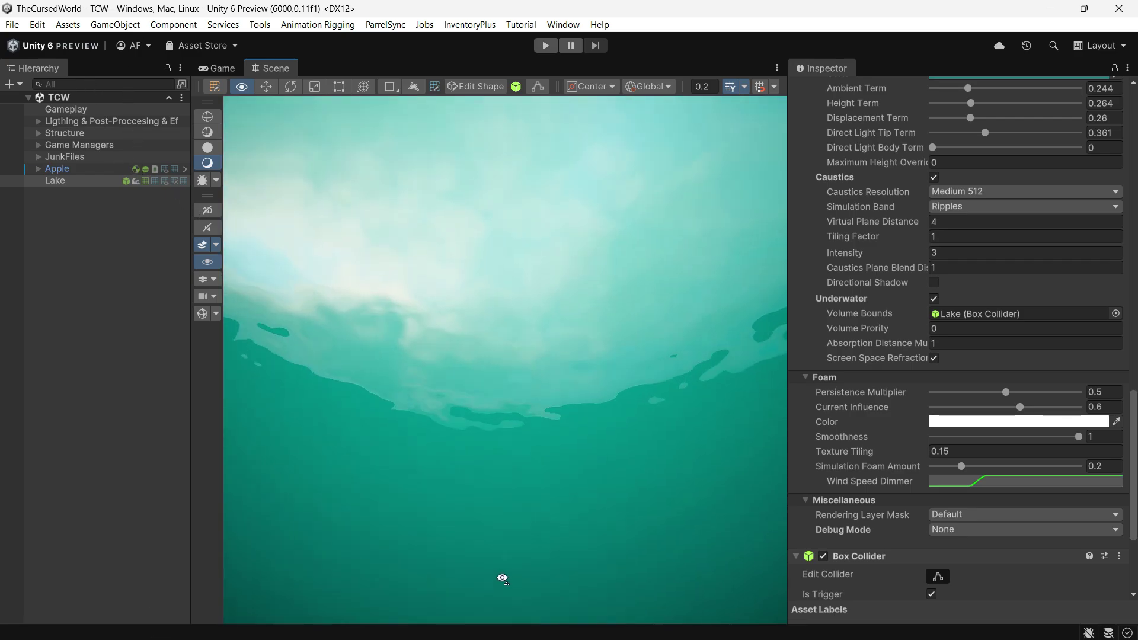
pyautogui.moveTo(501, 577); pyautogui.dragTo(195, 296, button='right')
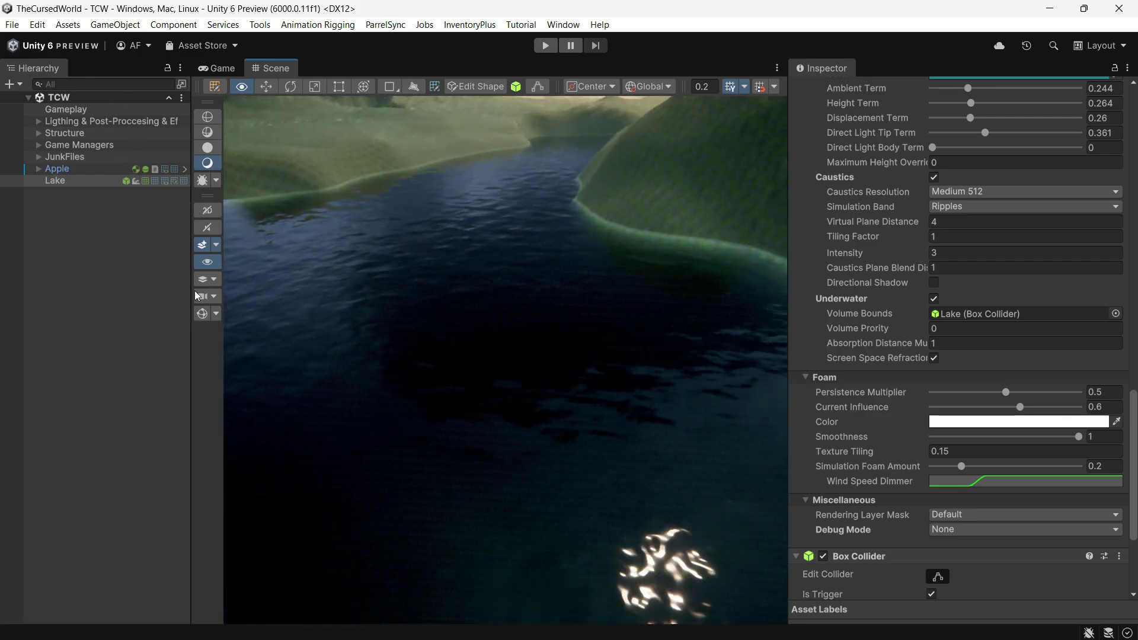
pyautogui.moveTo(419, 305); pyautogui.dragTo(706, 329, button='right')
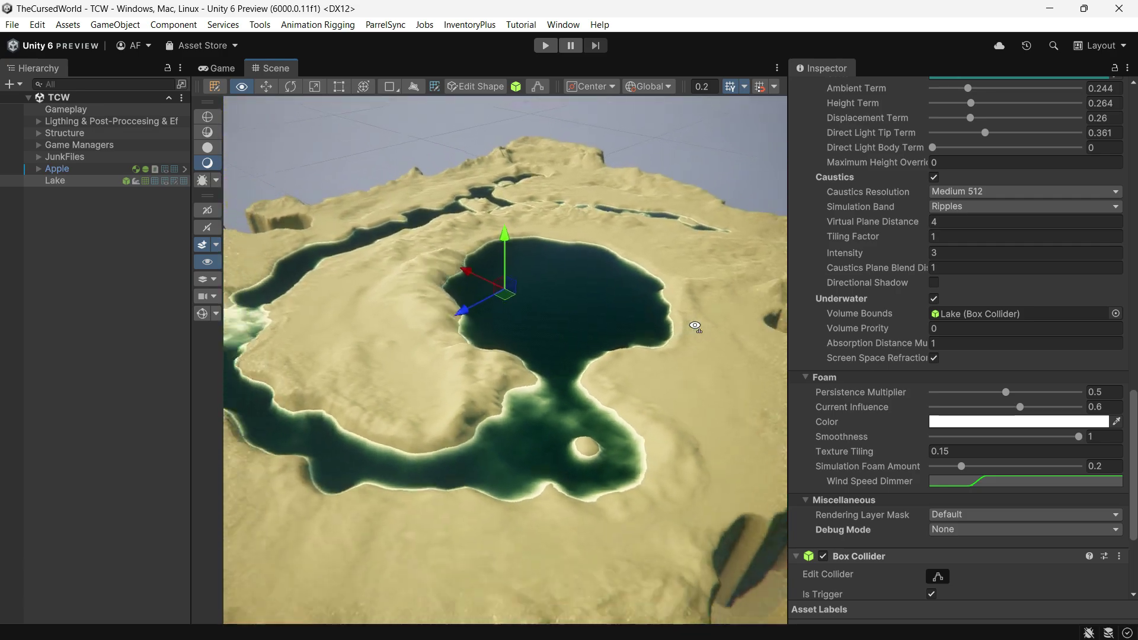
pyautogui.moveTo(707, 329)
pyautogui.mouseDown(button='right')
pyautogui.moveTo(441, 354)
pyautogui.moveTo(668, 329)
pyautogui.mouseUp(button='right')
pyautogui.press('f')
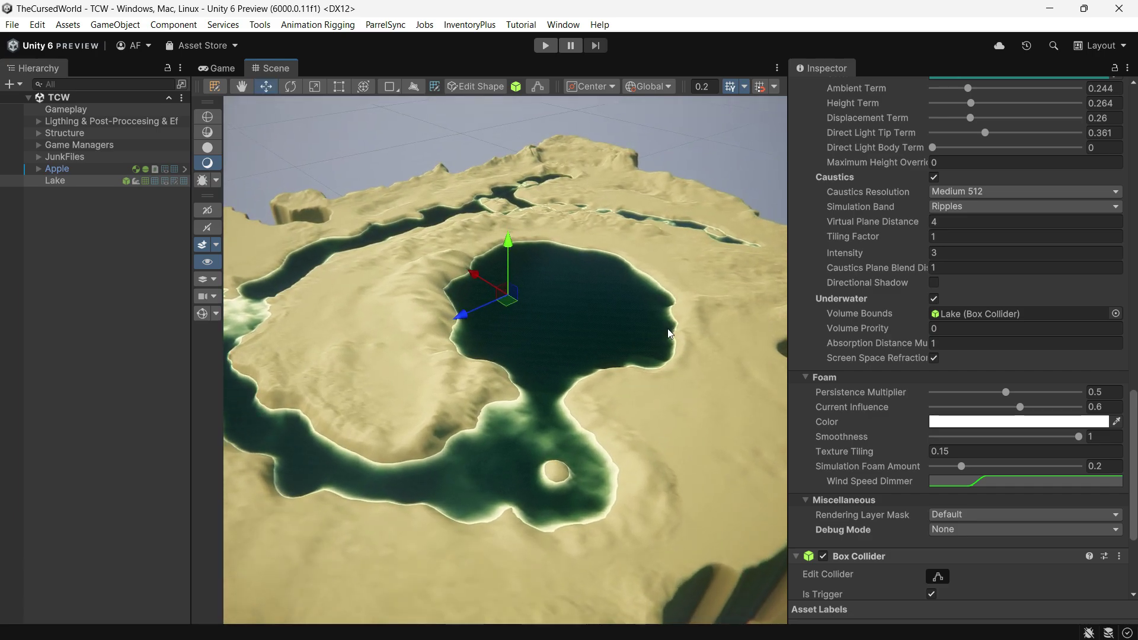